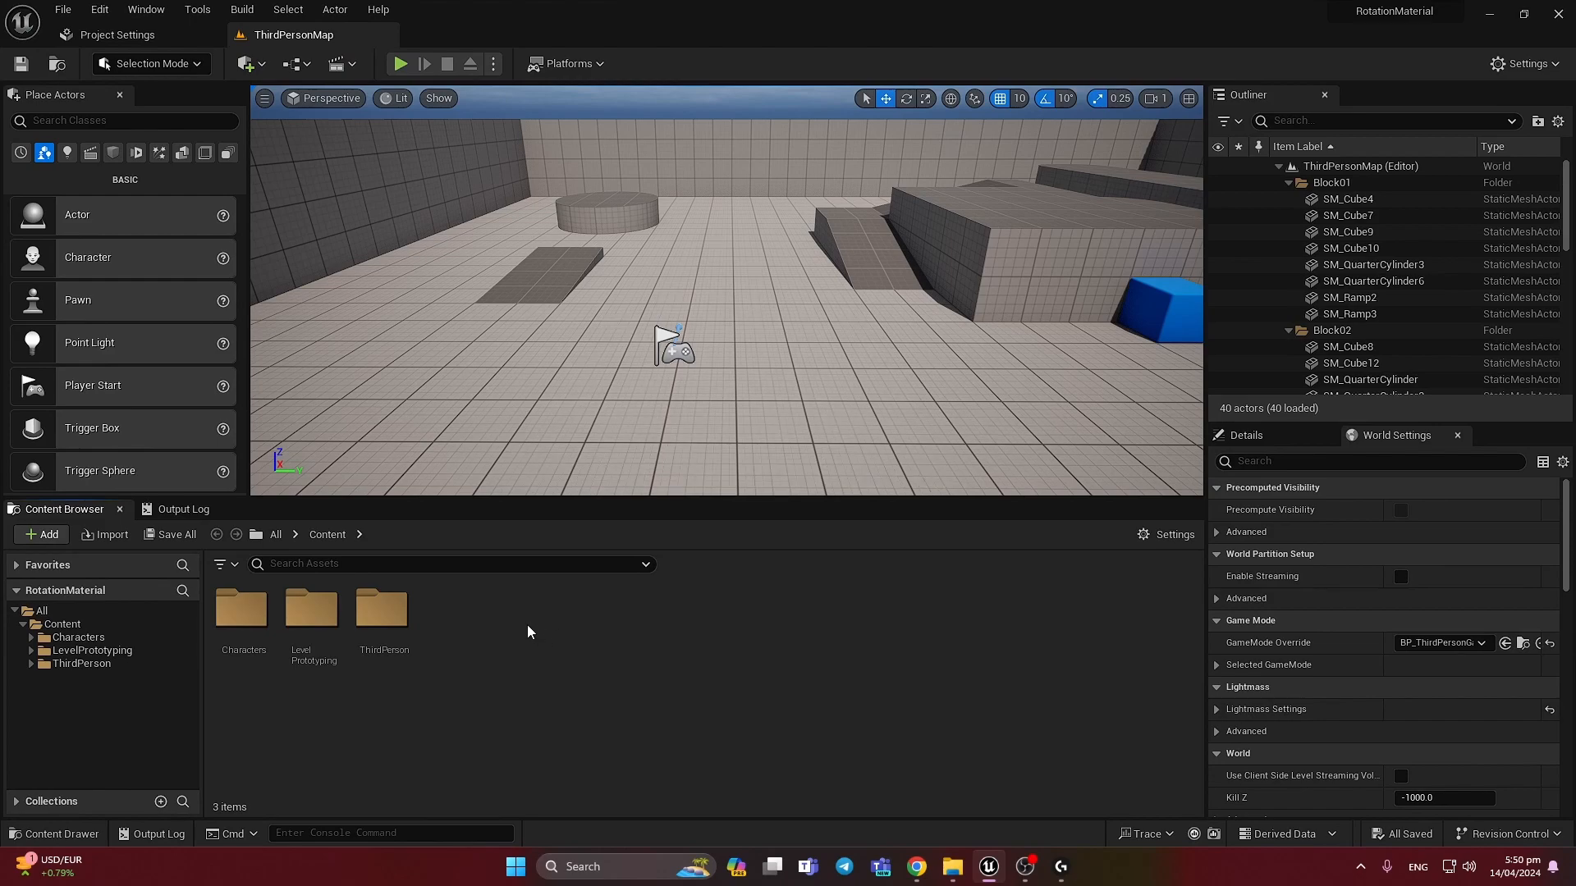
# Create a material named M_Rotate in the Content folder and open it for editing
pyautogui.rightClick(504, 614)
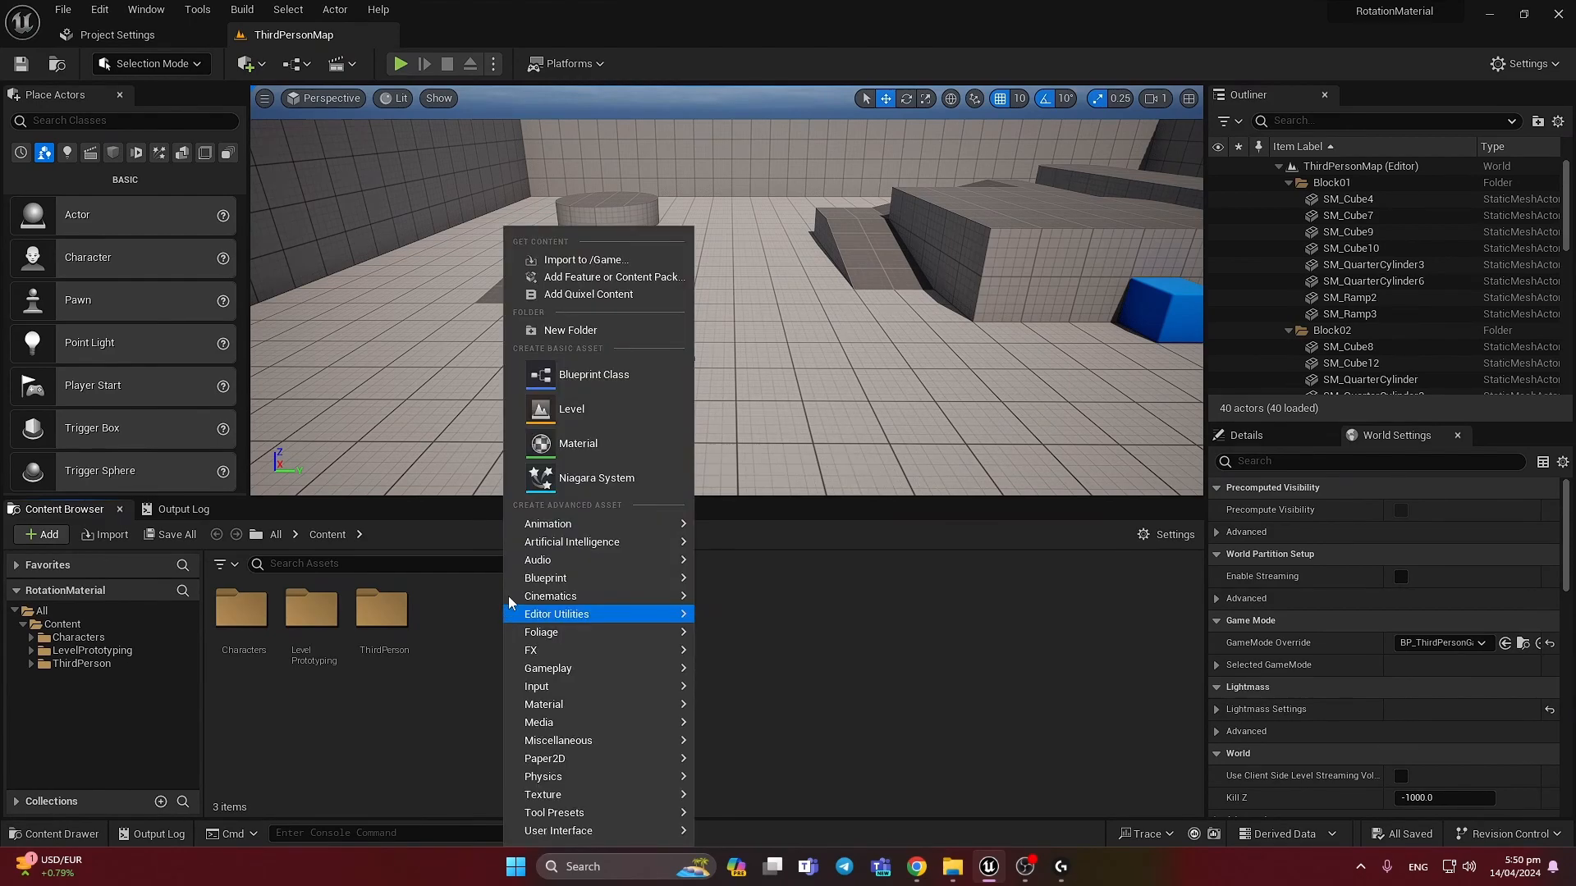
pyautogui.click(585, 441)
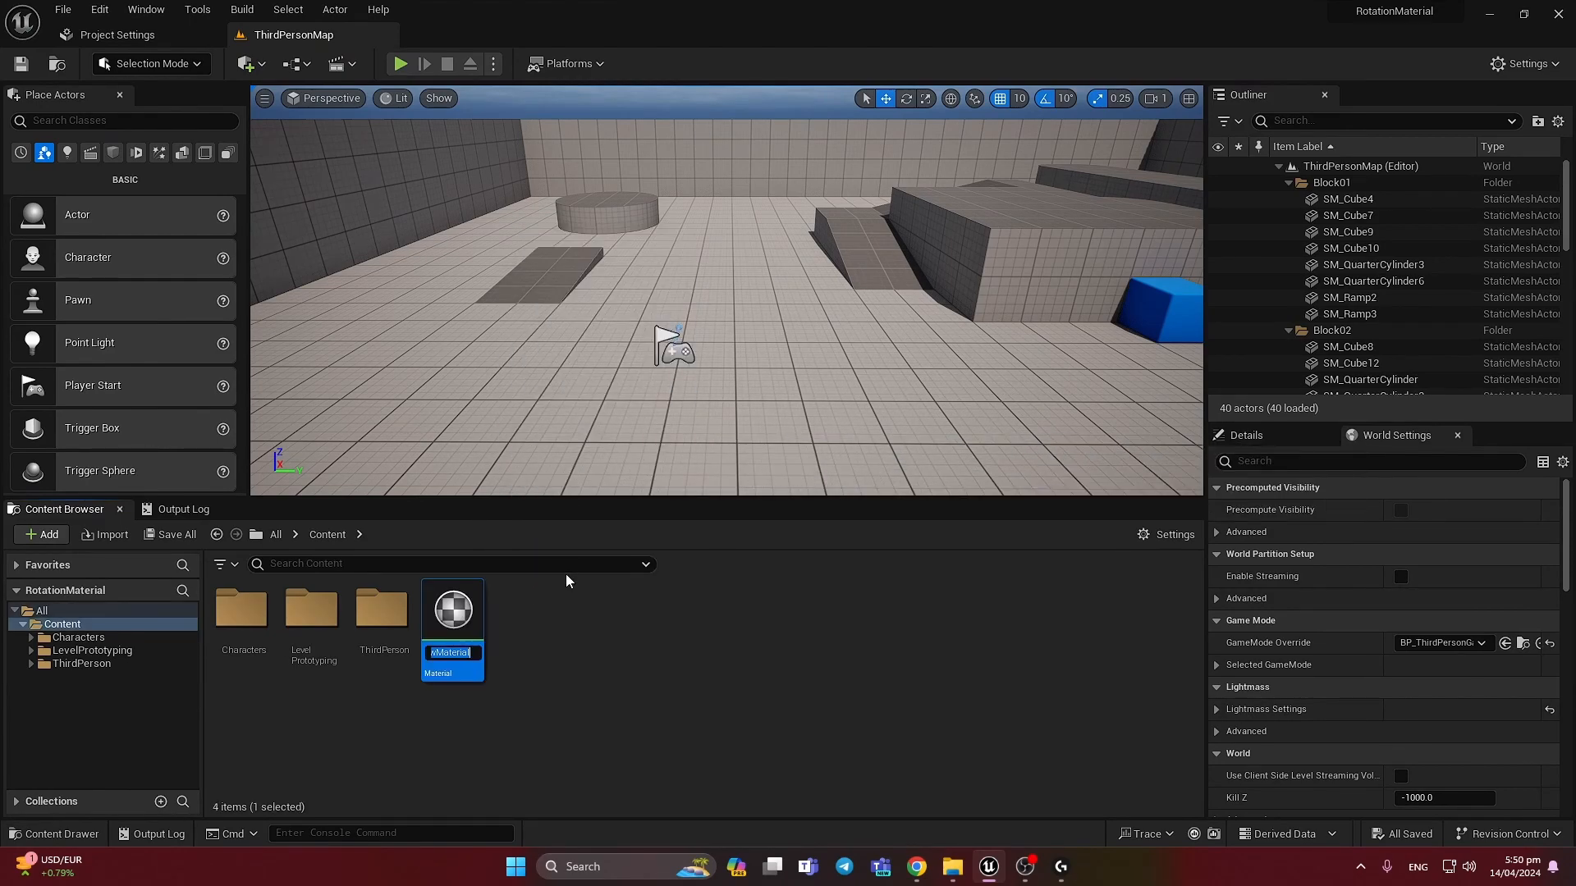
pyautogui.write('M_Rotate')
pyautogui.press('Return')
pyautogui.doubleClick(452, 619)
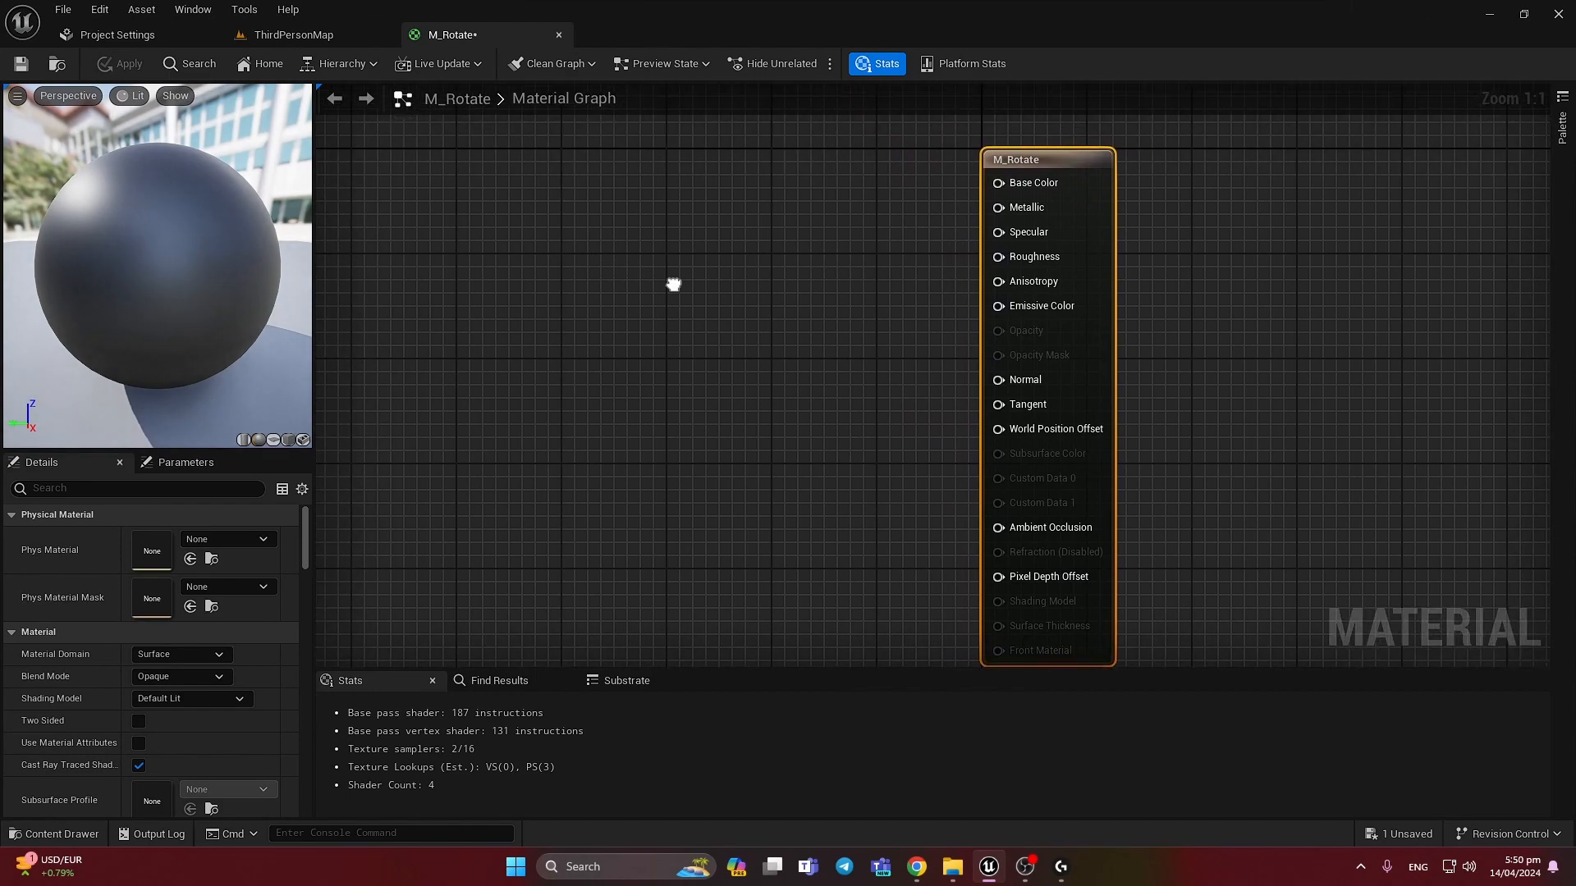
# Add a three-component vector constant to the material graph and connect its output to Base Color
pyautogui.moveTo(673, 284); pyautogui.dragTo(704, 282, button='right')
pyautogui.click(661, 197)
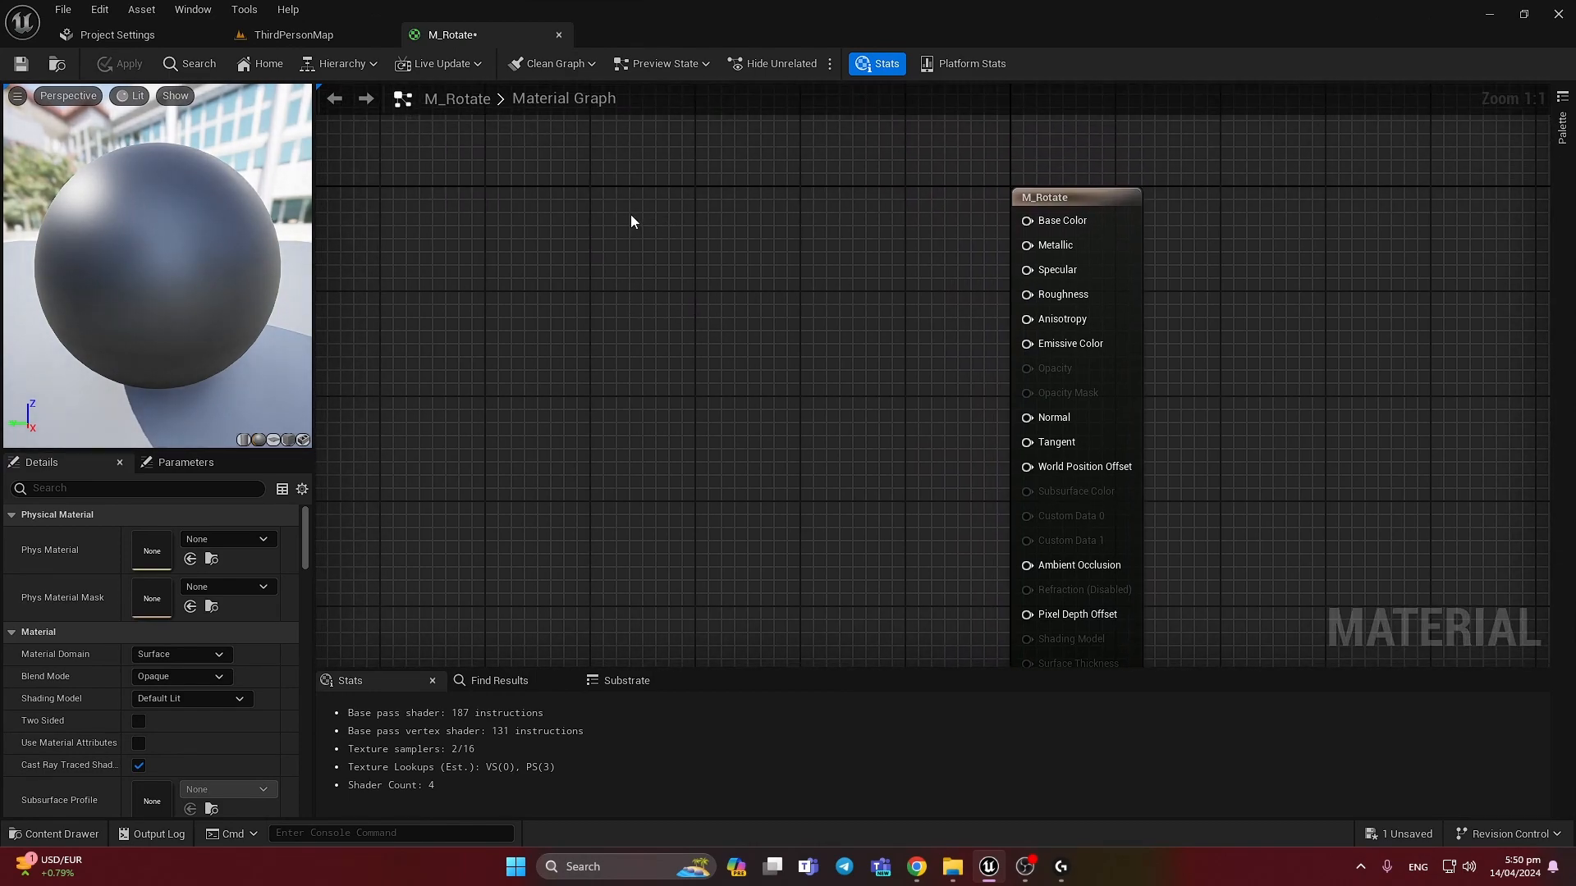
pyautogui.click(614, 197)
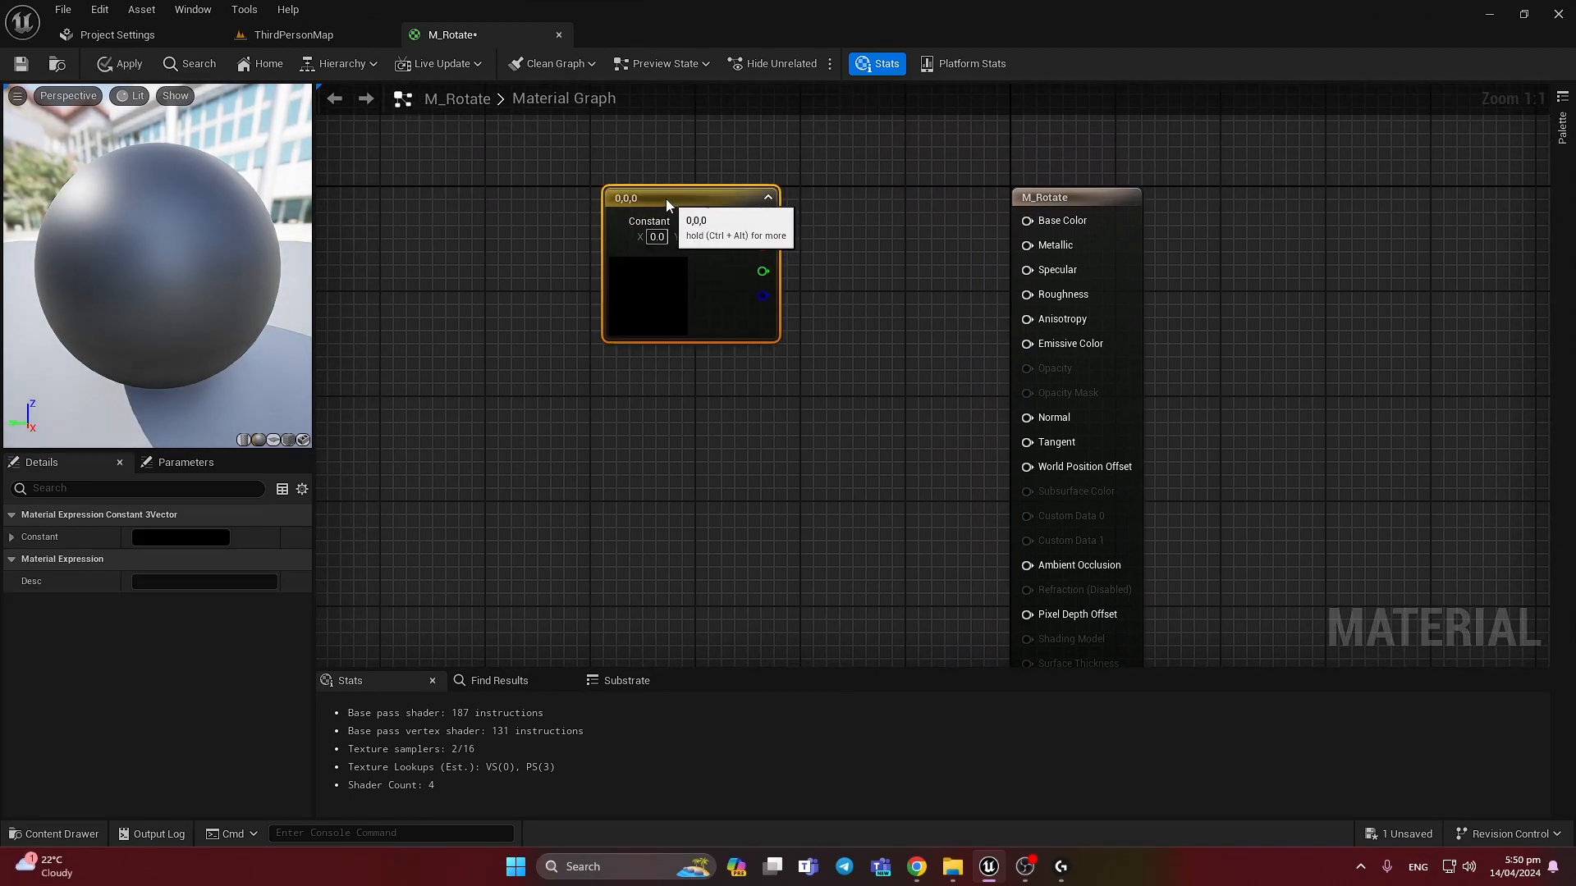
pyautogui.click(738, 181)
pyautogui.moveTo(749, 222); pyautogui.dragTo(1026, 220)
# Set the vector constant's colour to bright yellow, about 1.0, 0.967, 0.017
pyautogui.click(678, 292)
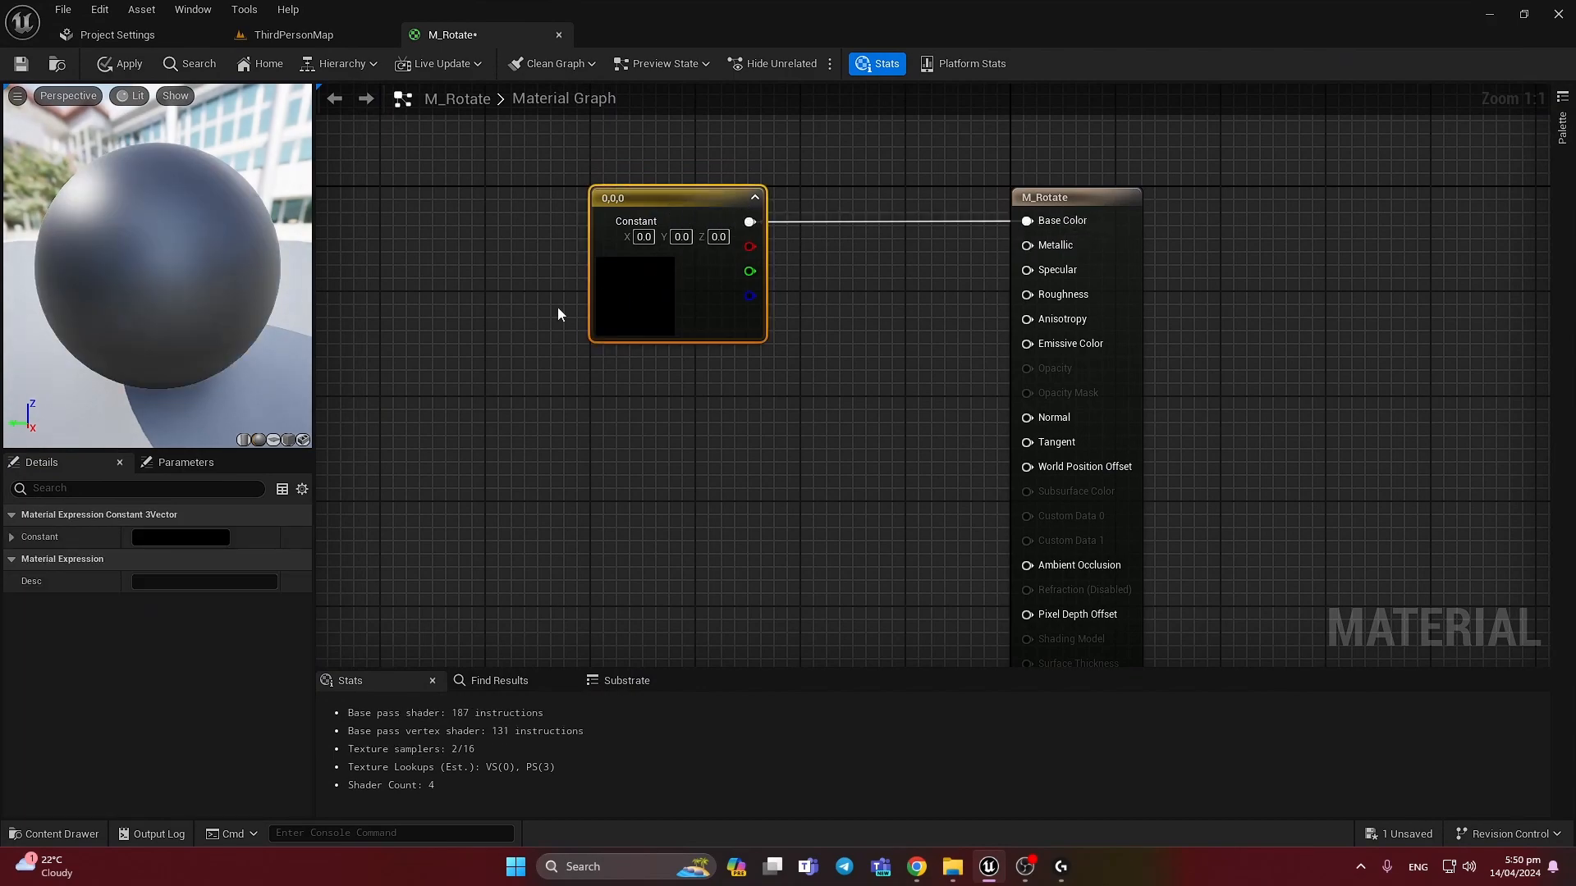
pyautogui.click(169, 542)
pyautogui.moveTo(387, 573); pyautogui.dragTo(346, 524)
pyautogui.click(287, 592)
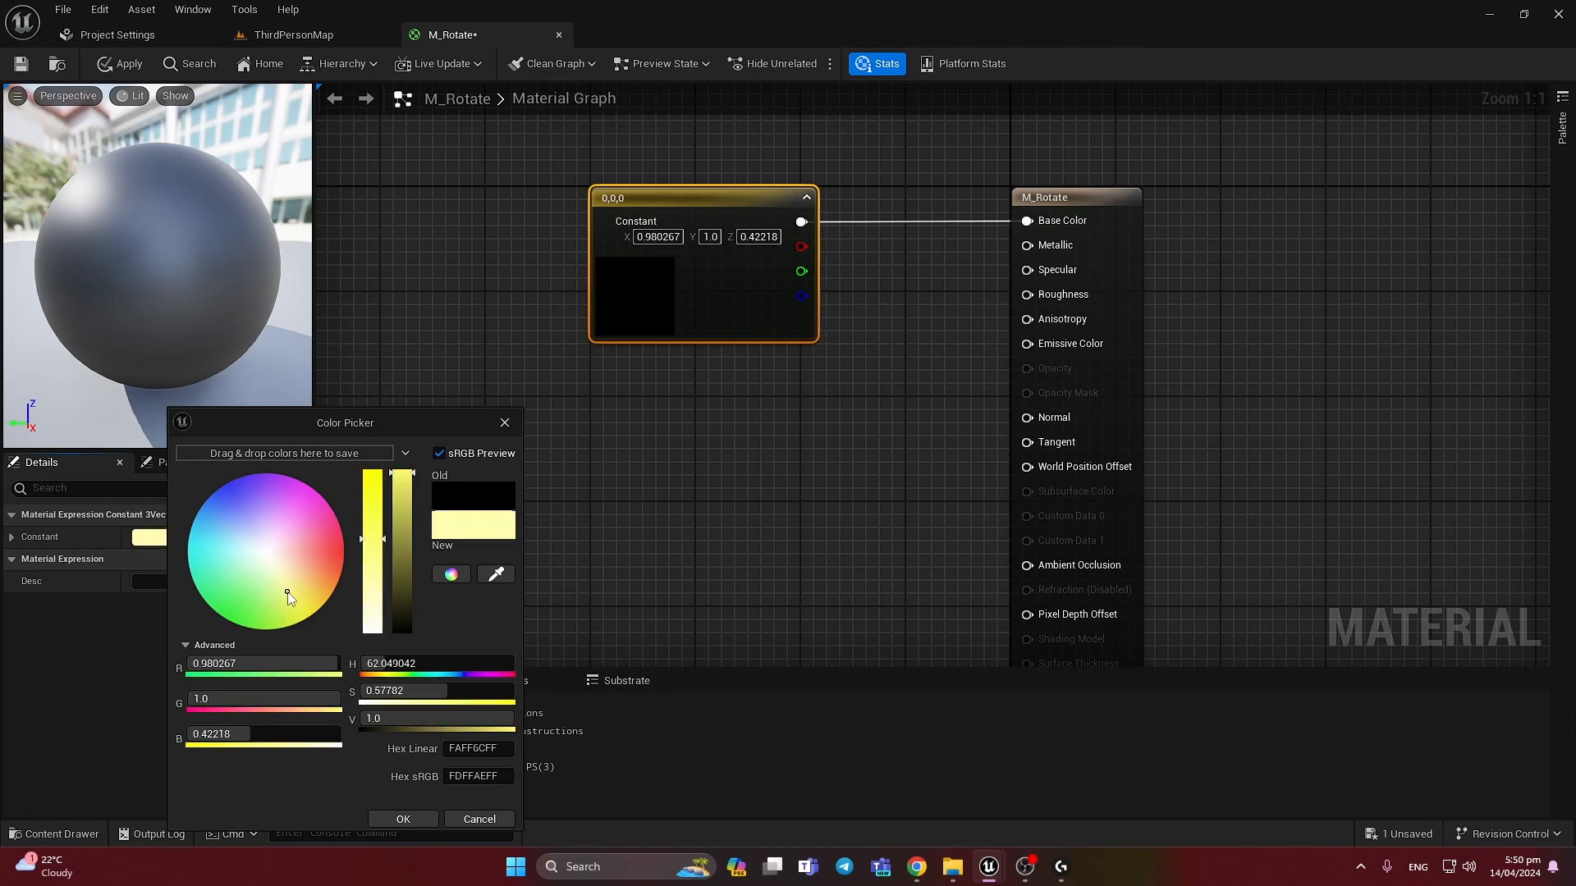
pyautogui.moveTo(288, 593); pyautogui.dragTo(307, 621)
pyautogui.click(423, 823)
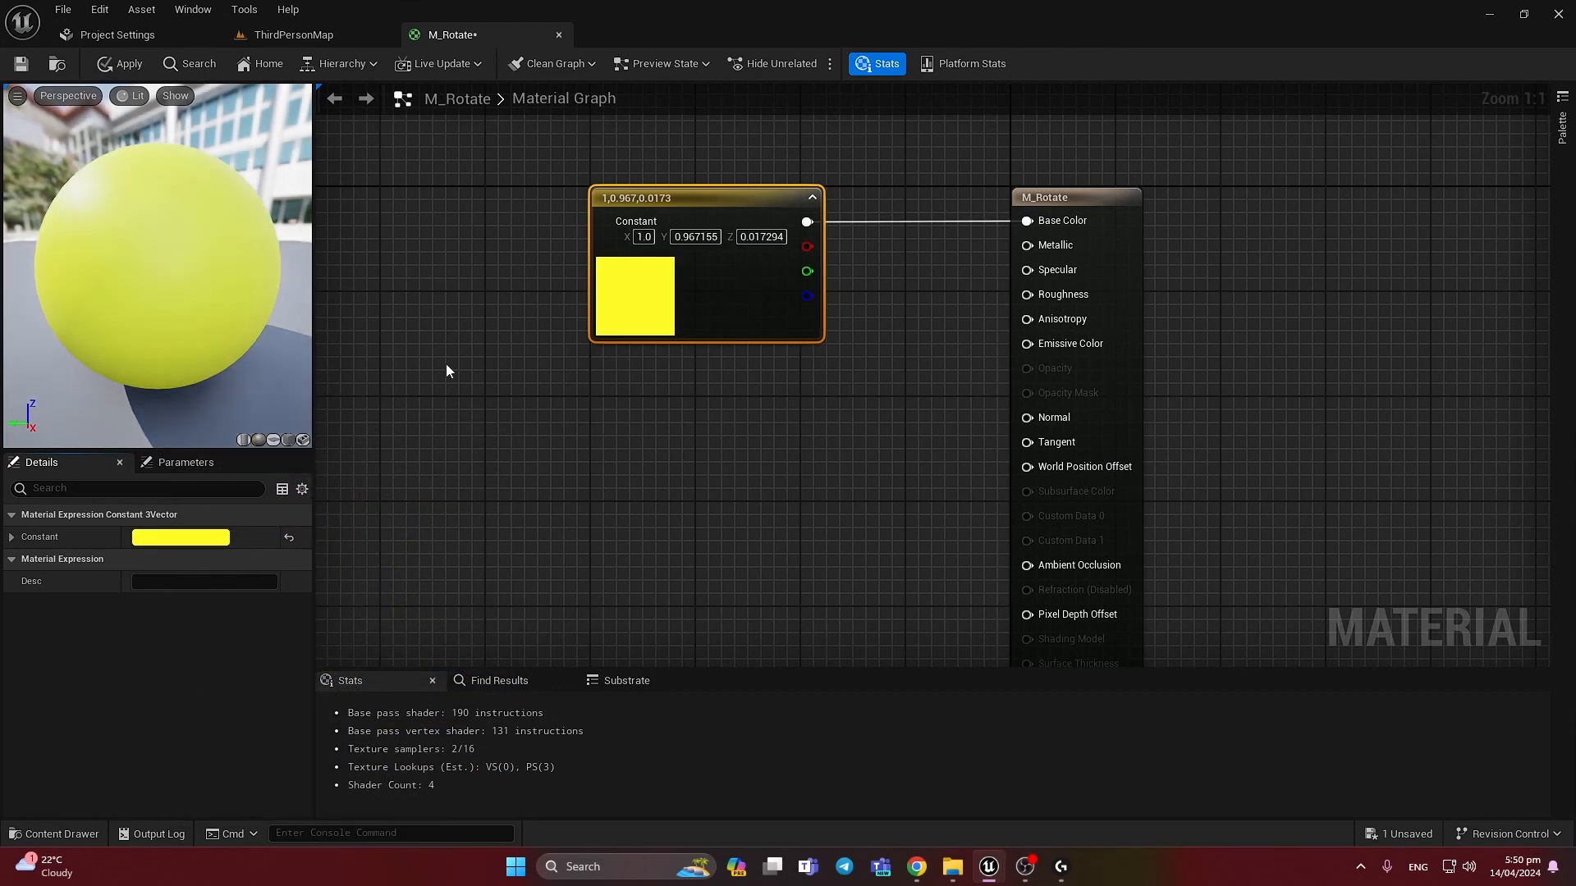
# Add a scalar constant below the colour node and connect it to the material's Roughness input
pyautogui.click(558, 377)
pyautogui.moveTo(619, 374); pyautogui.dragTo(596, 360, button='right')
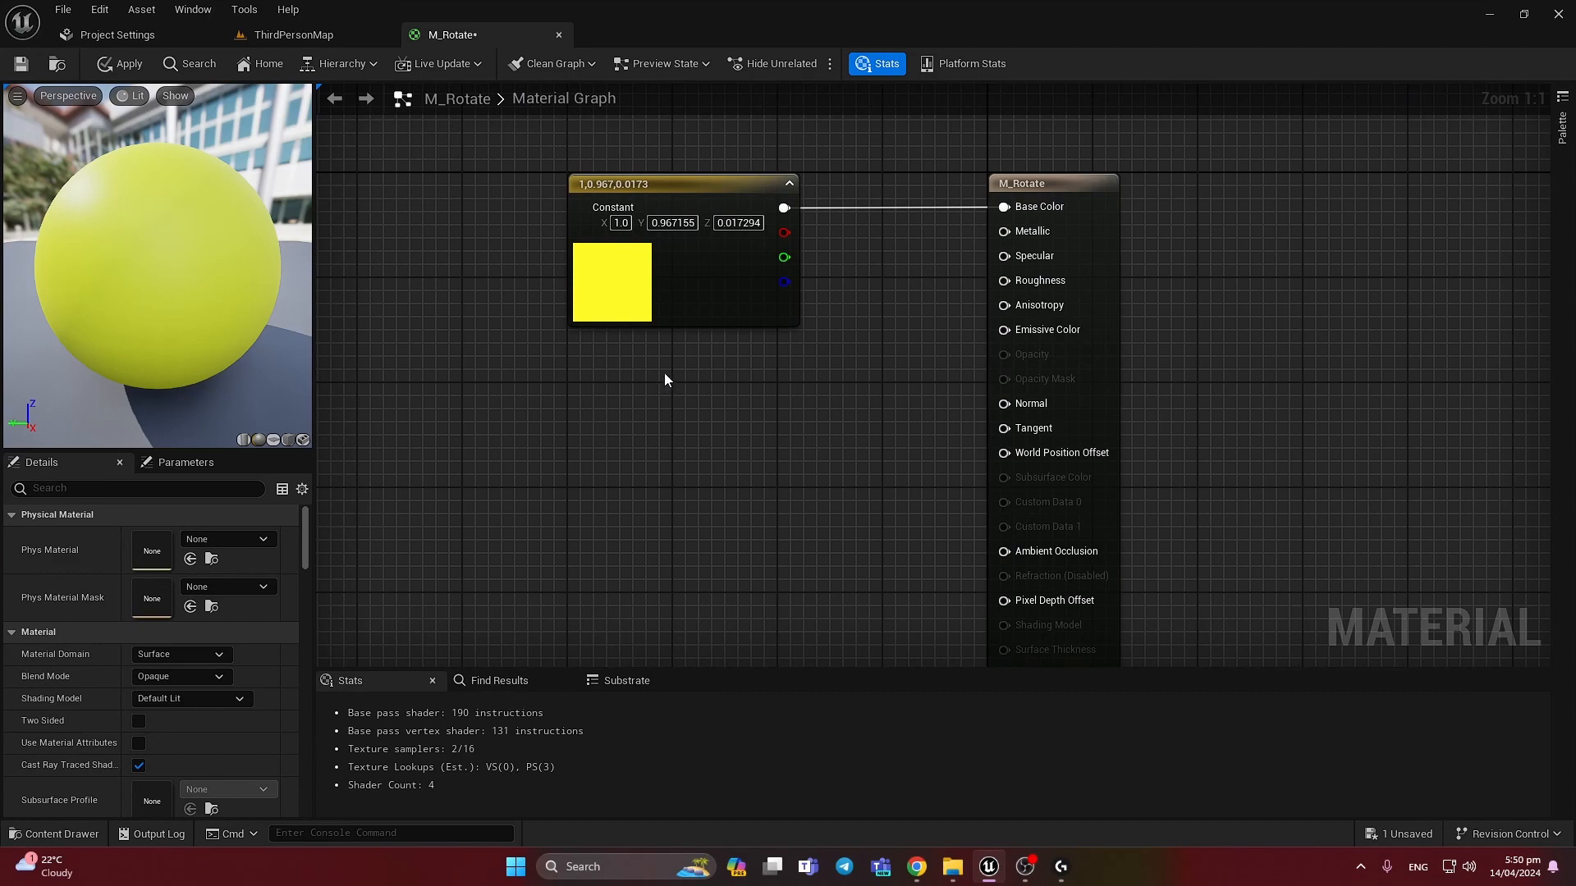
pyautogui.click(657, 372)
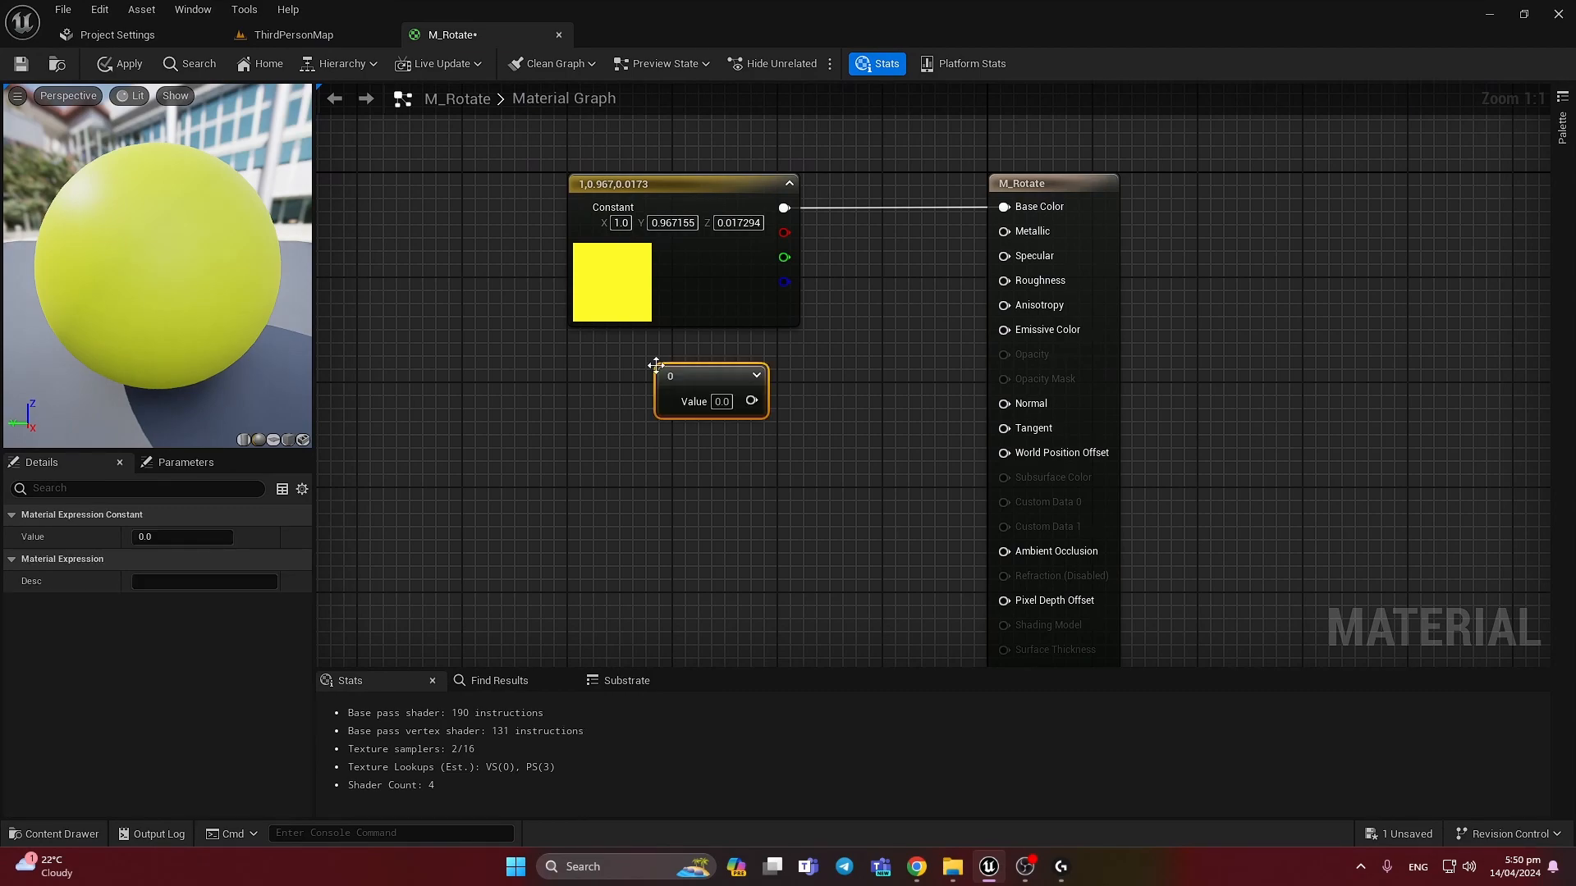
pyautogui.moveTo(750, 400); pyautogui.dragTo(1008, 280)
# Convert the scalar constant to a parameter named Roughness
pyautogui.click(705, 376)
pyautogui.rightClick(704, 376)
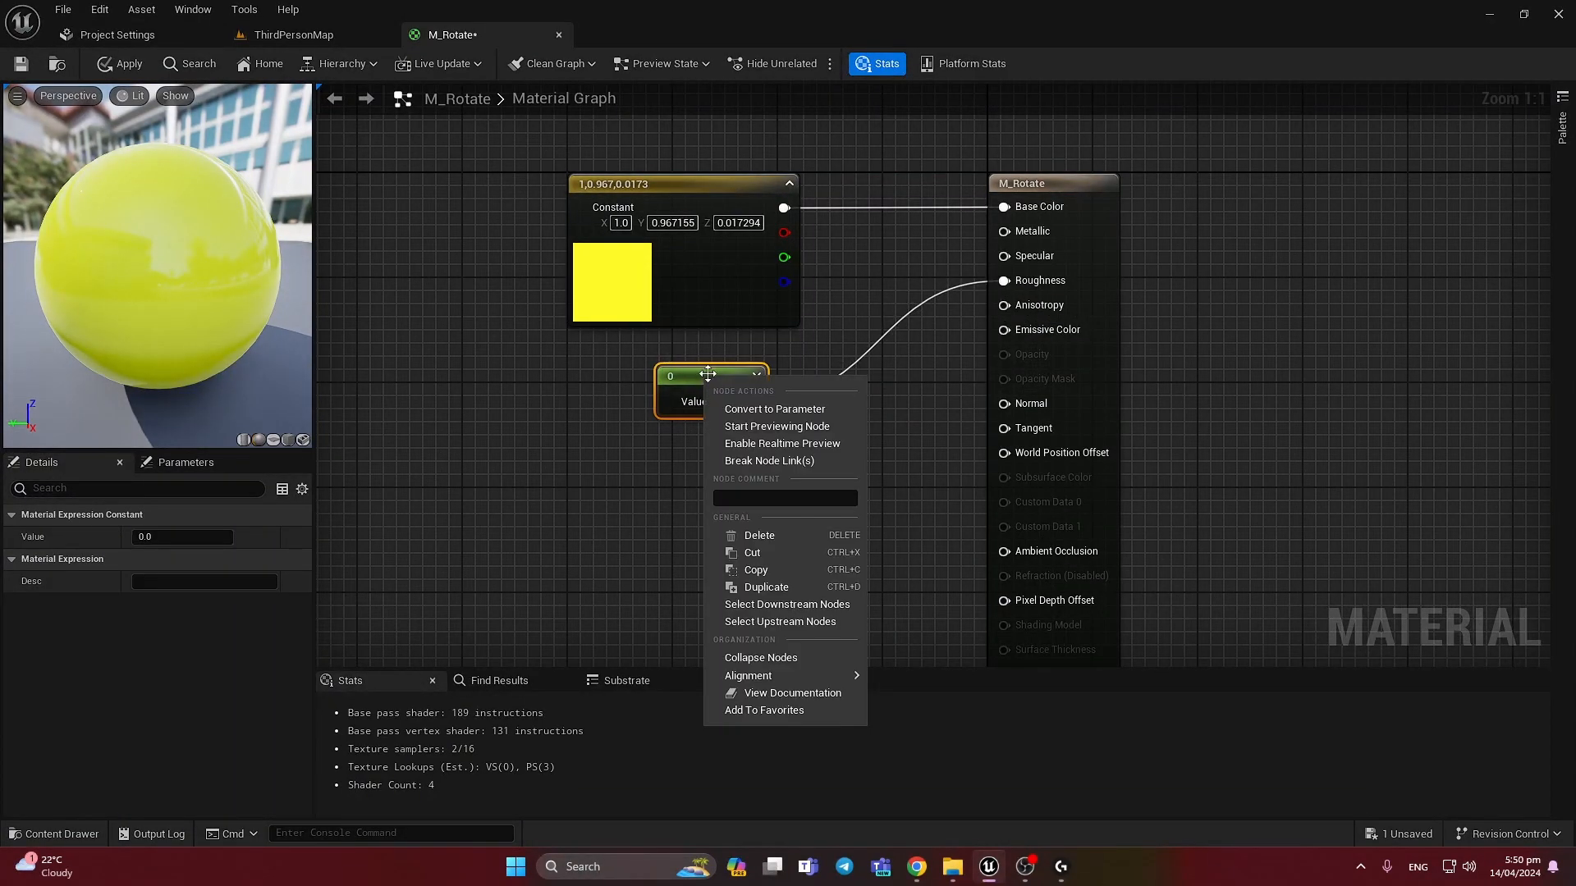
pyautogui.click(756, 405)
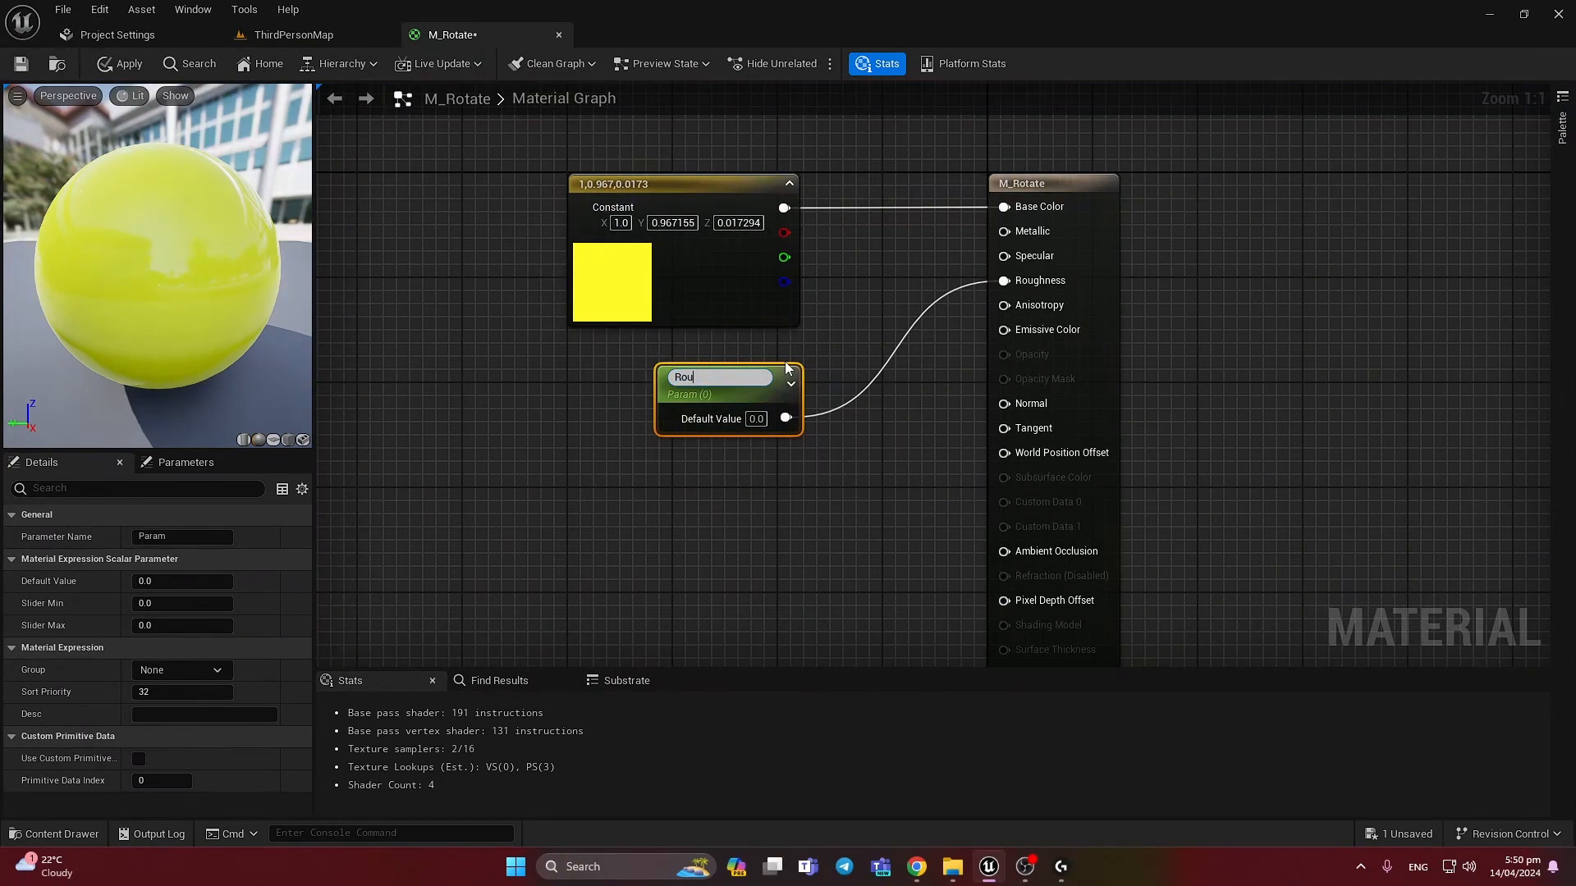
pyautogui.write('Roughness')
pyautogui.press('Return')
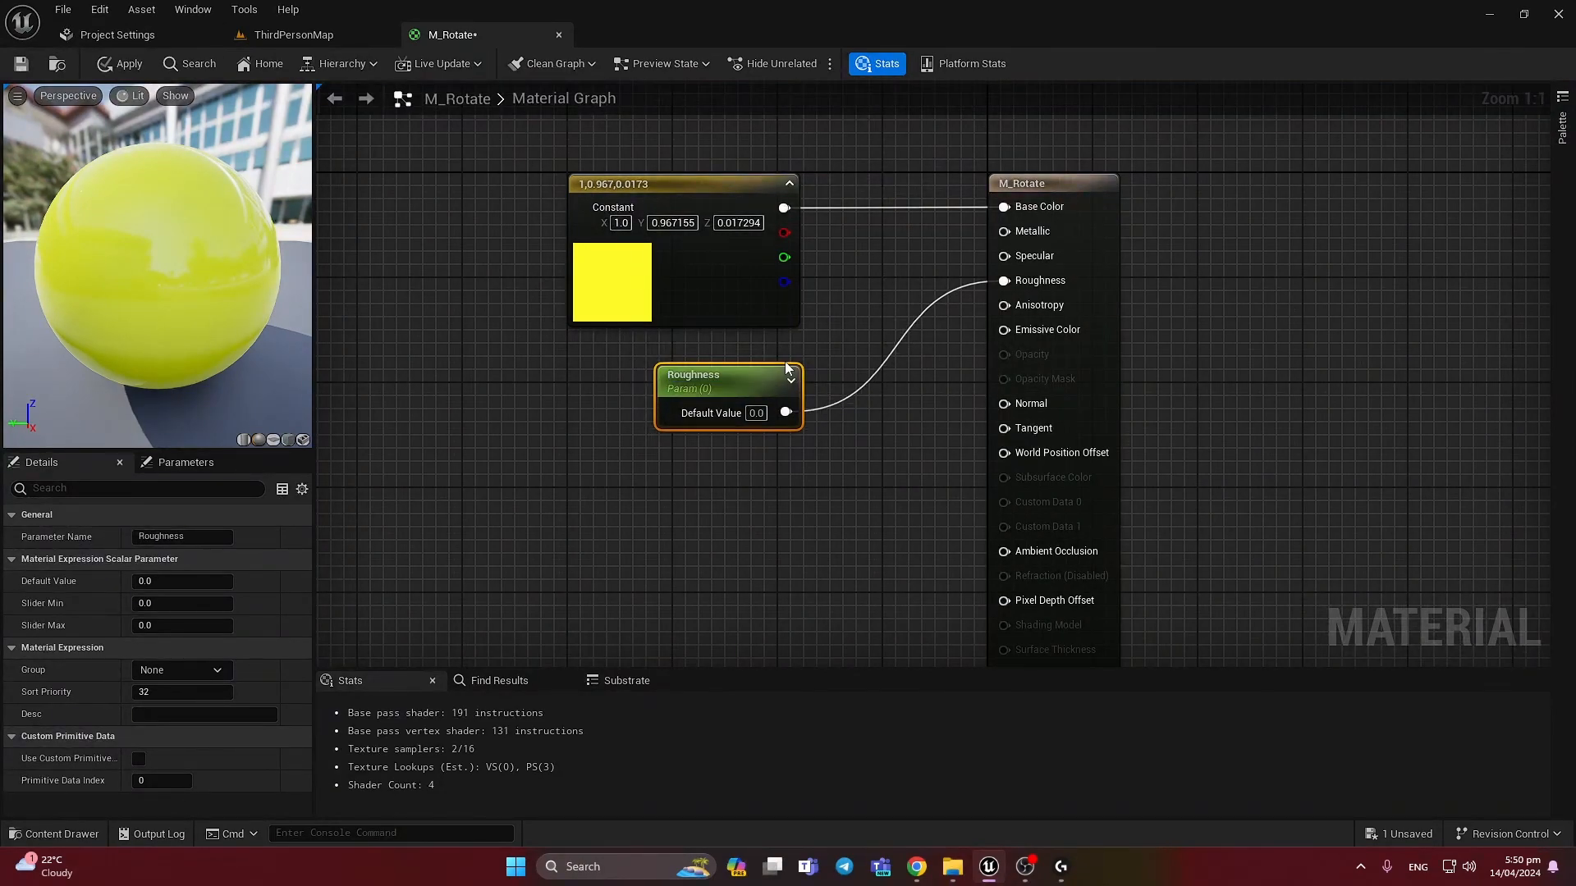
# Set the Roughness parameter's default value to 0.3, aligning its node under the colour node, and save the material
pyautogui.click(756, 413)
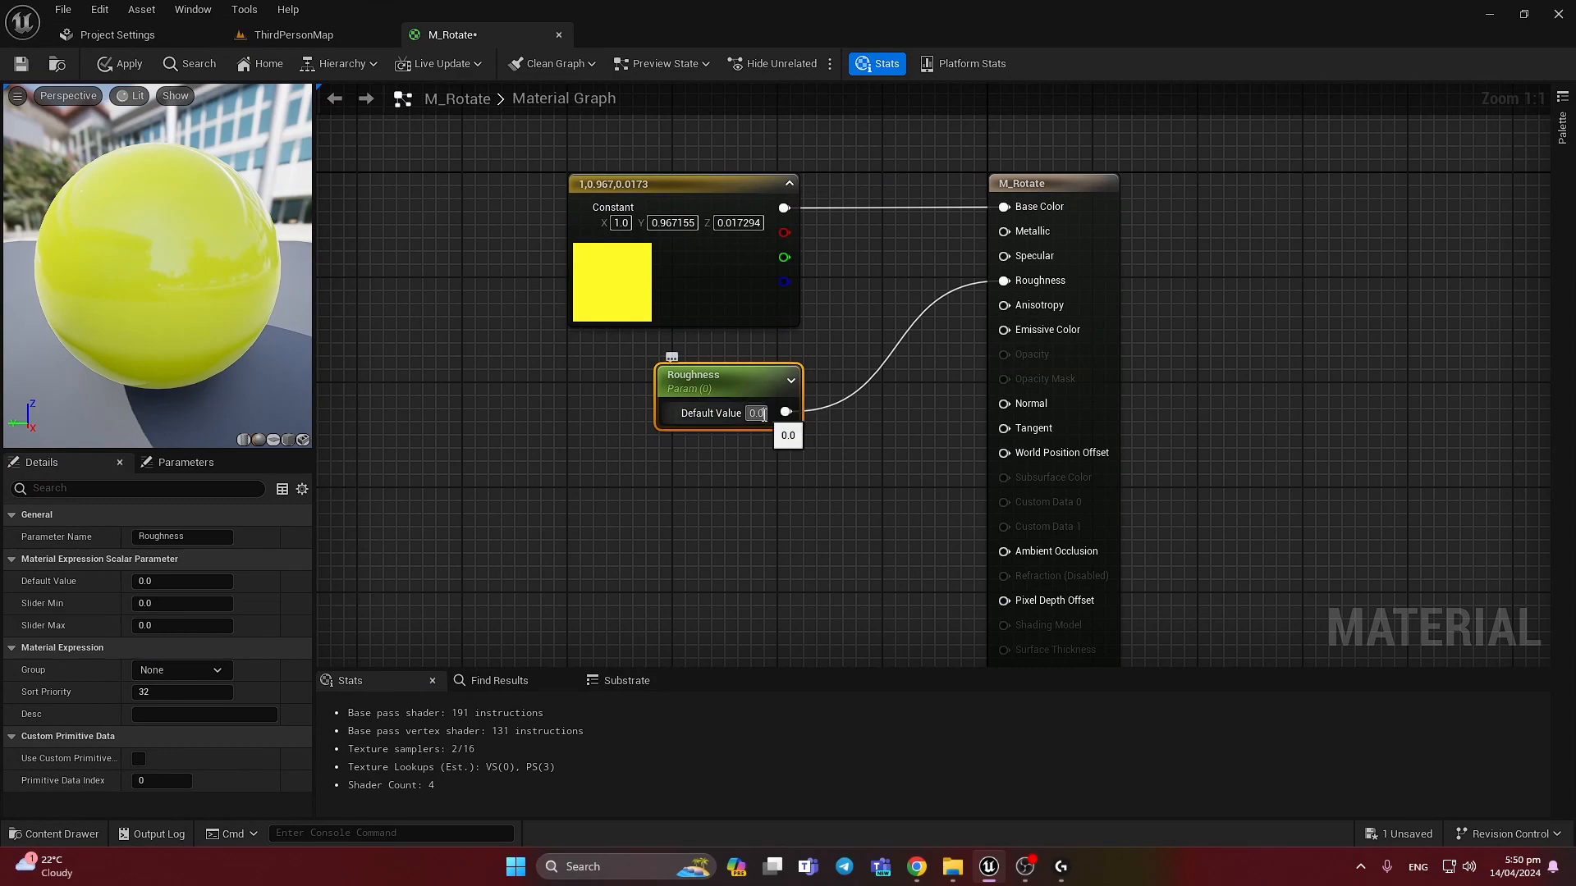
pyautogui.write('0.3')
pyautogui.press('Return')
pyautogui.moveTo(691, 389); pyautogui.dragTo(605, 368)
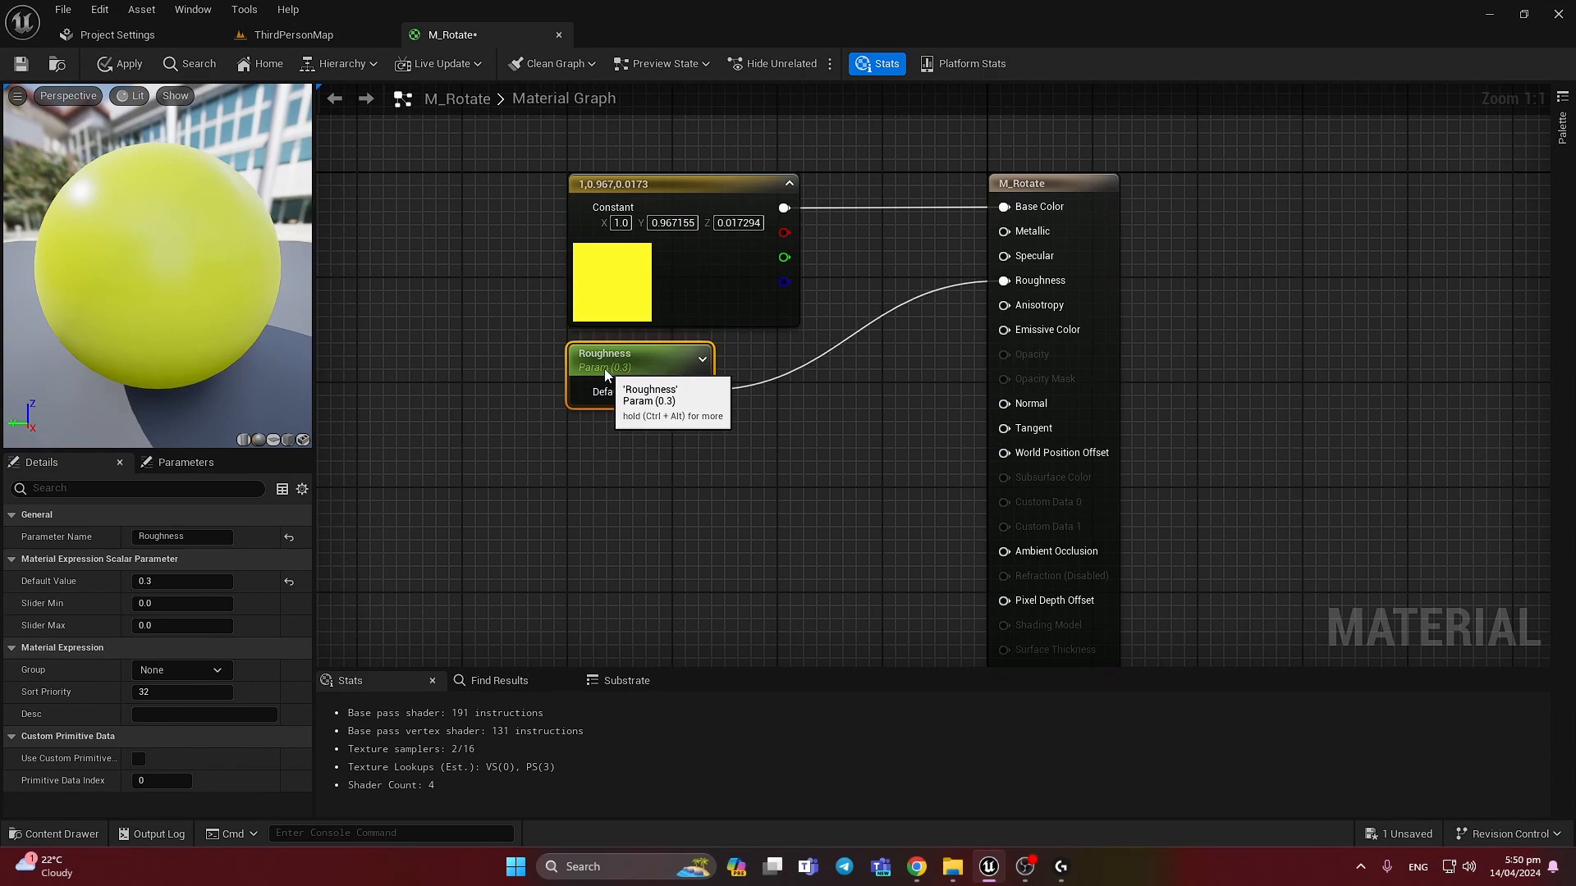
pyautogui.click(21, 64)
# Add a Time node in the empty graph area well before the material's main node
pyautogui.click(599, 500)
pyautogui.scroll(-1, 600, 501)
pyautogui.moveTo(600, 501); pyautogui.dragTo(826, 404, button='right')
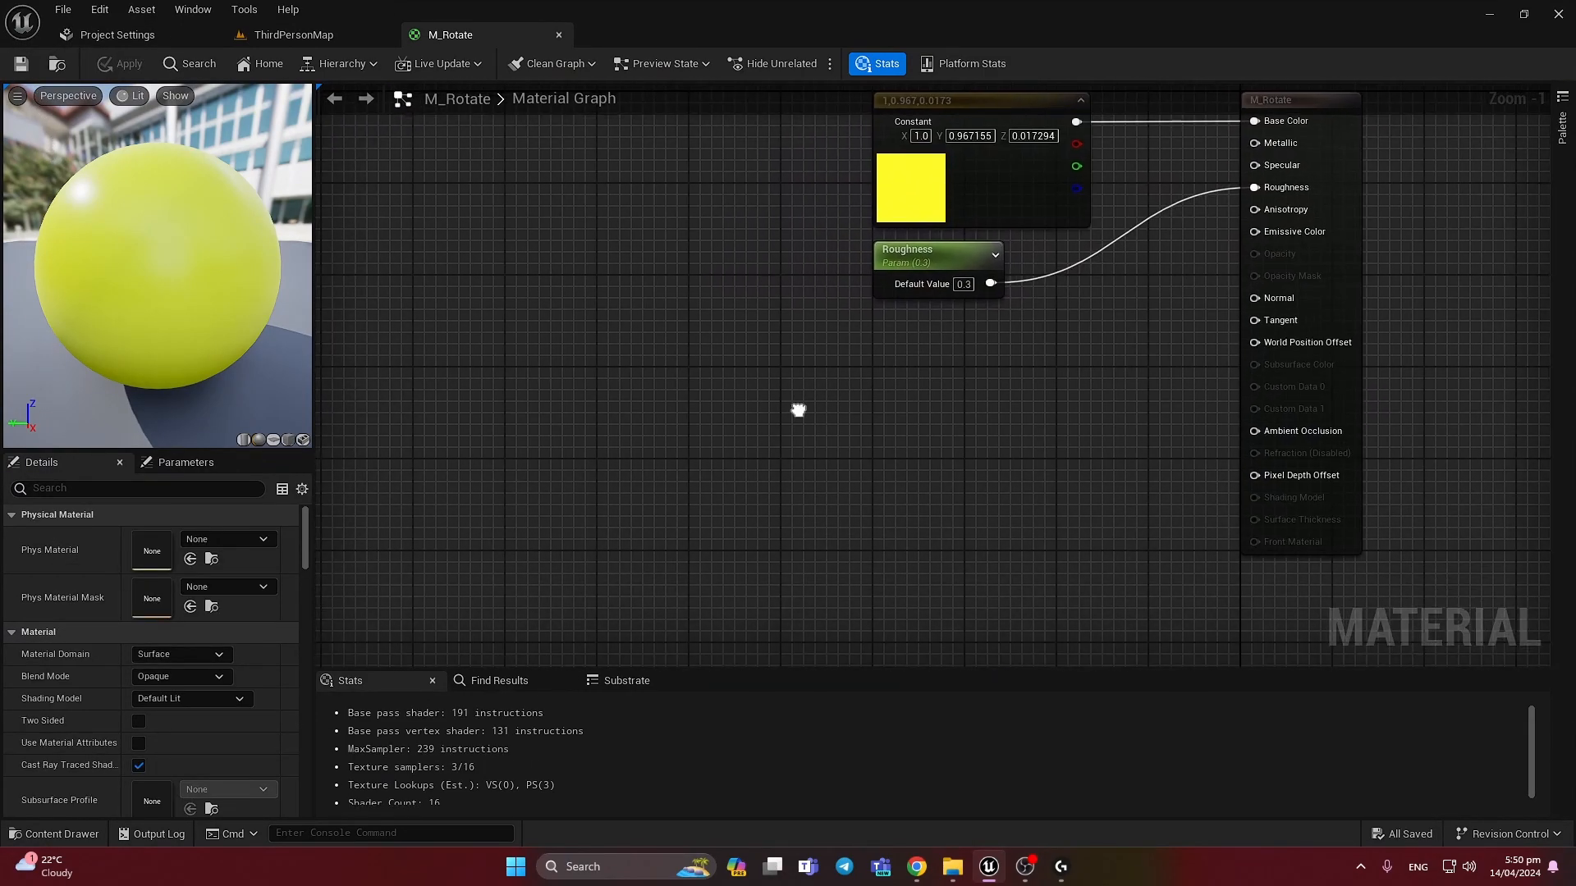
pyautogui.rightClick(495, 389)
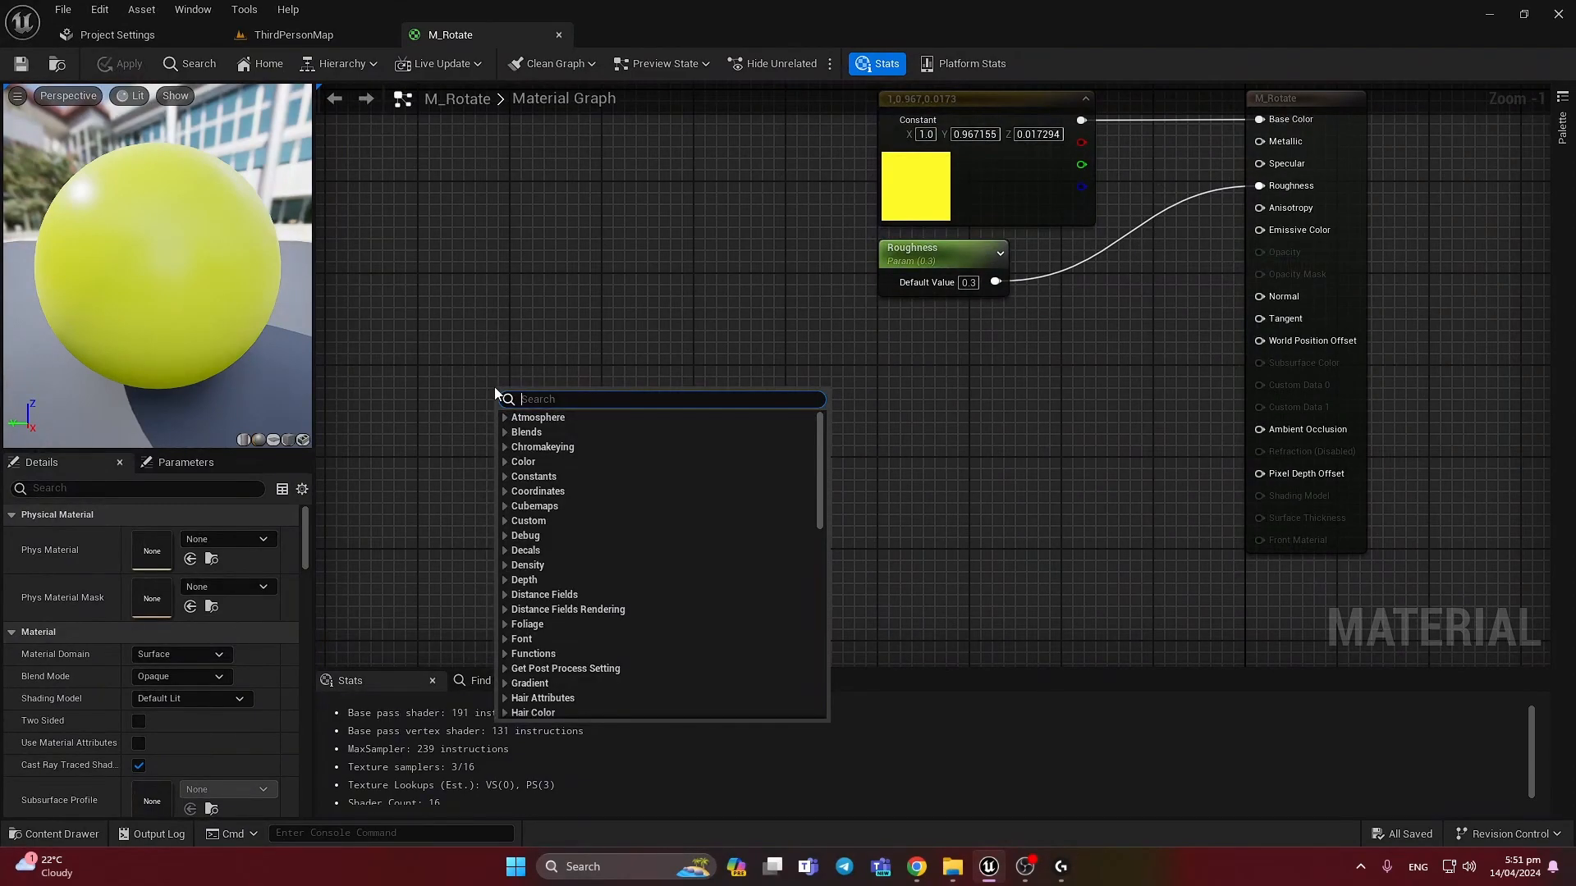
pyautogui.write('time')
pyautogui.press('Return')
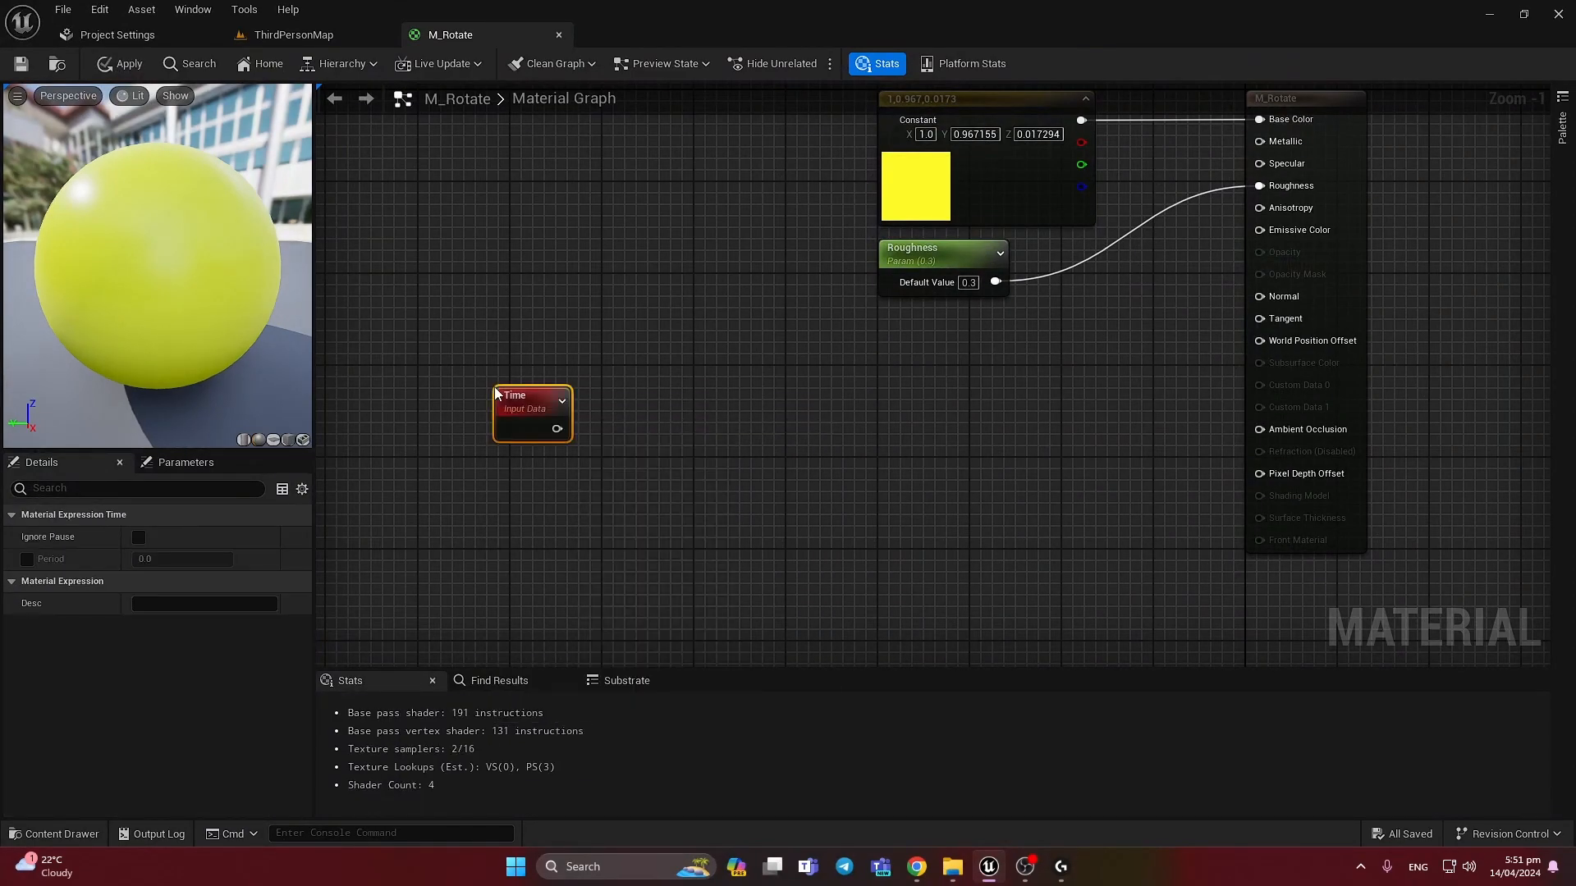
pyautogui.click(498, 341)
pyautogui.moveTo(518, 428); pyautogui.dragTo(489, 406)
pyautogui.click(502, 390)
# Add a Multiply node beside Time and connect the Time output to its A input
pyautogui.click(606, 355)
pyautogui.click(600, 394)
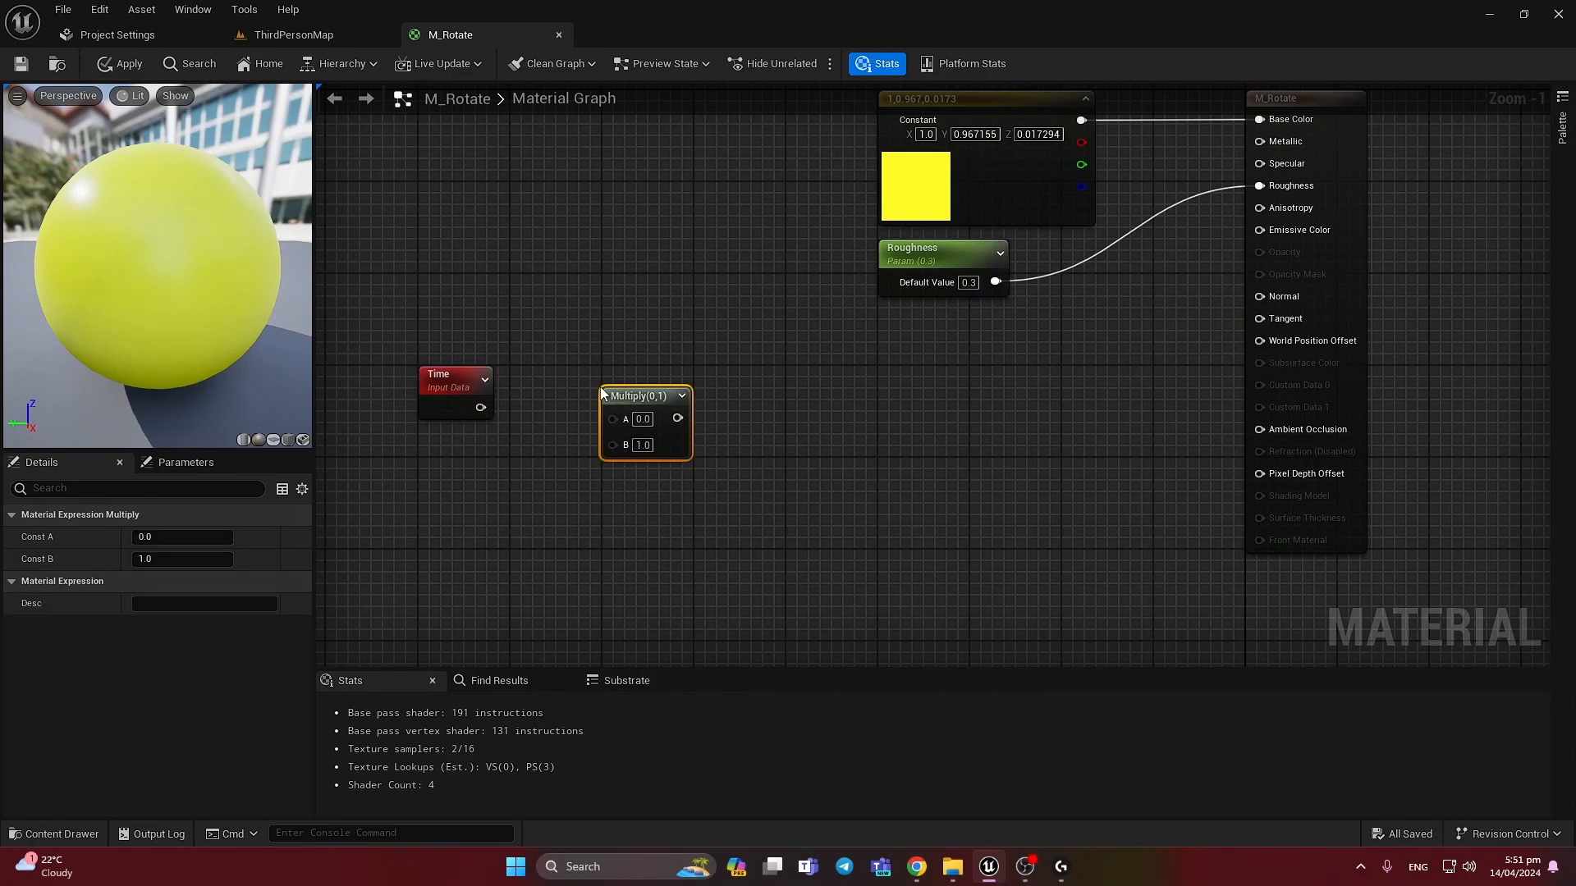
pyautogui.click(619, 361)
pyautogui.moveTo(480, 408); pyautogui.dragTo(612, 419)
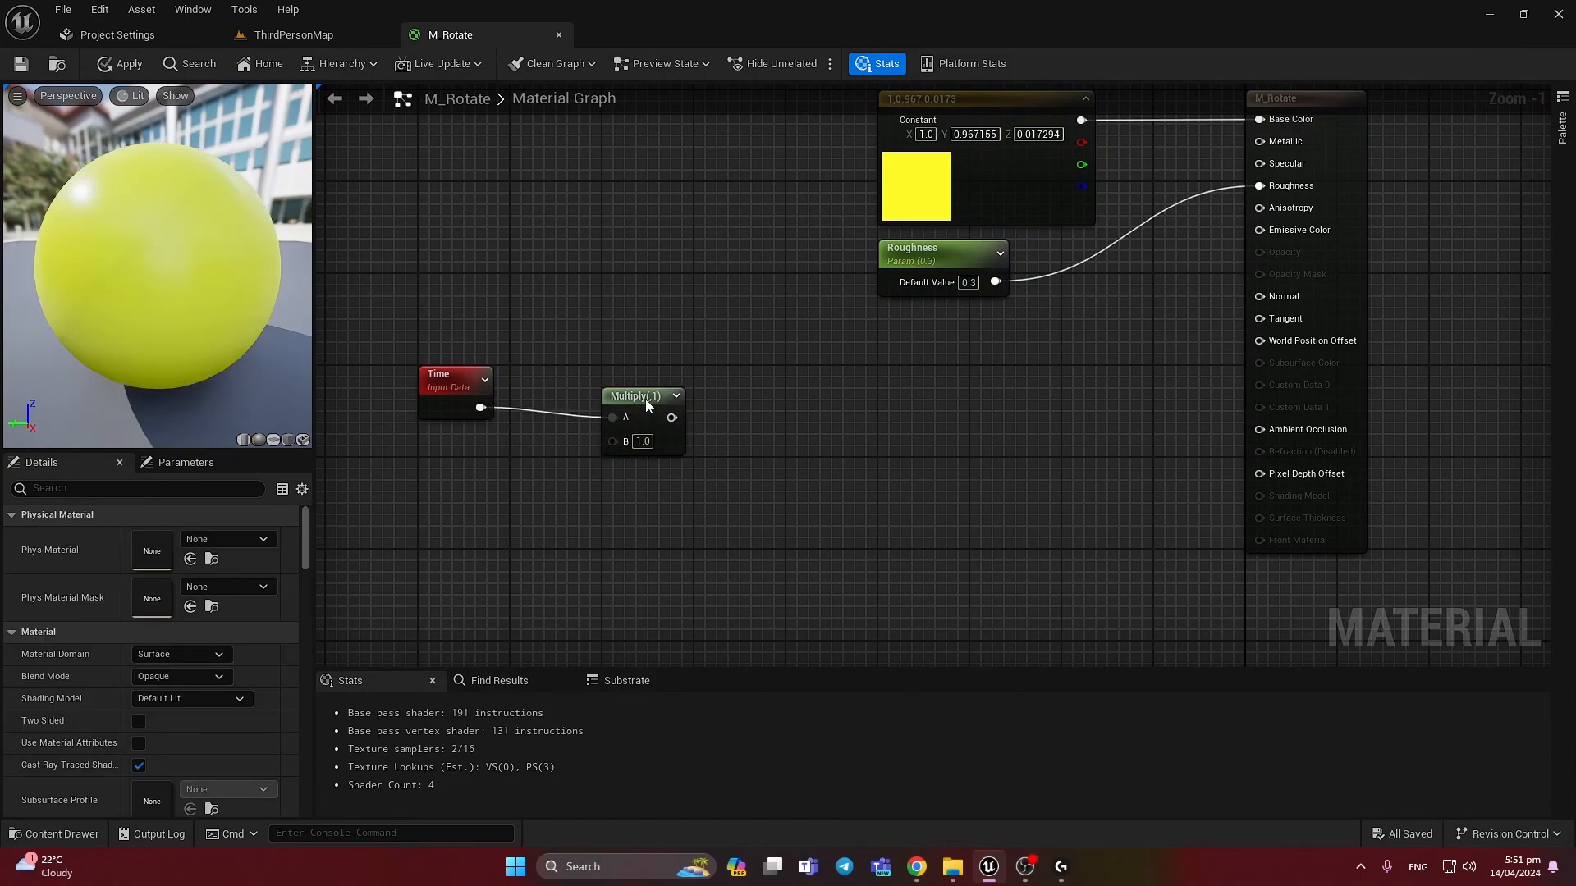
pyautogui.click(645, 399)
pyautogui.click(514, 470)
# Add a scalar parameter below the Time node and name it RotationSpeedMultiplayer
pyautogui.moveTo(514, 470); pyautogui.dragTo(553, 454, button='right')
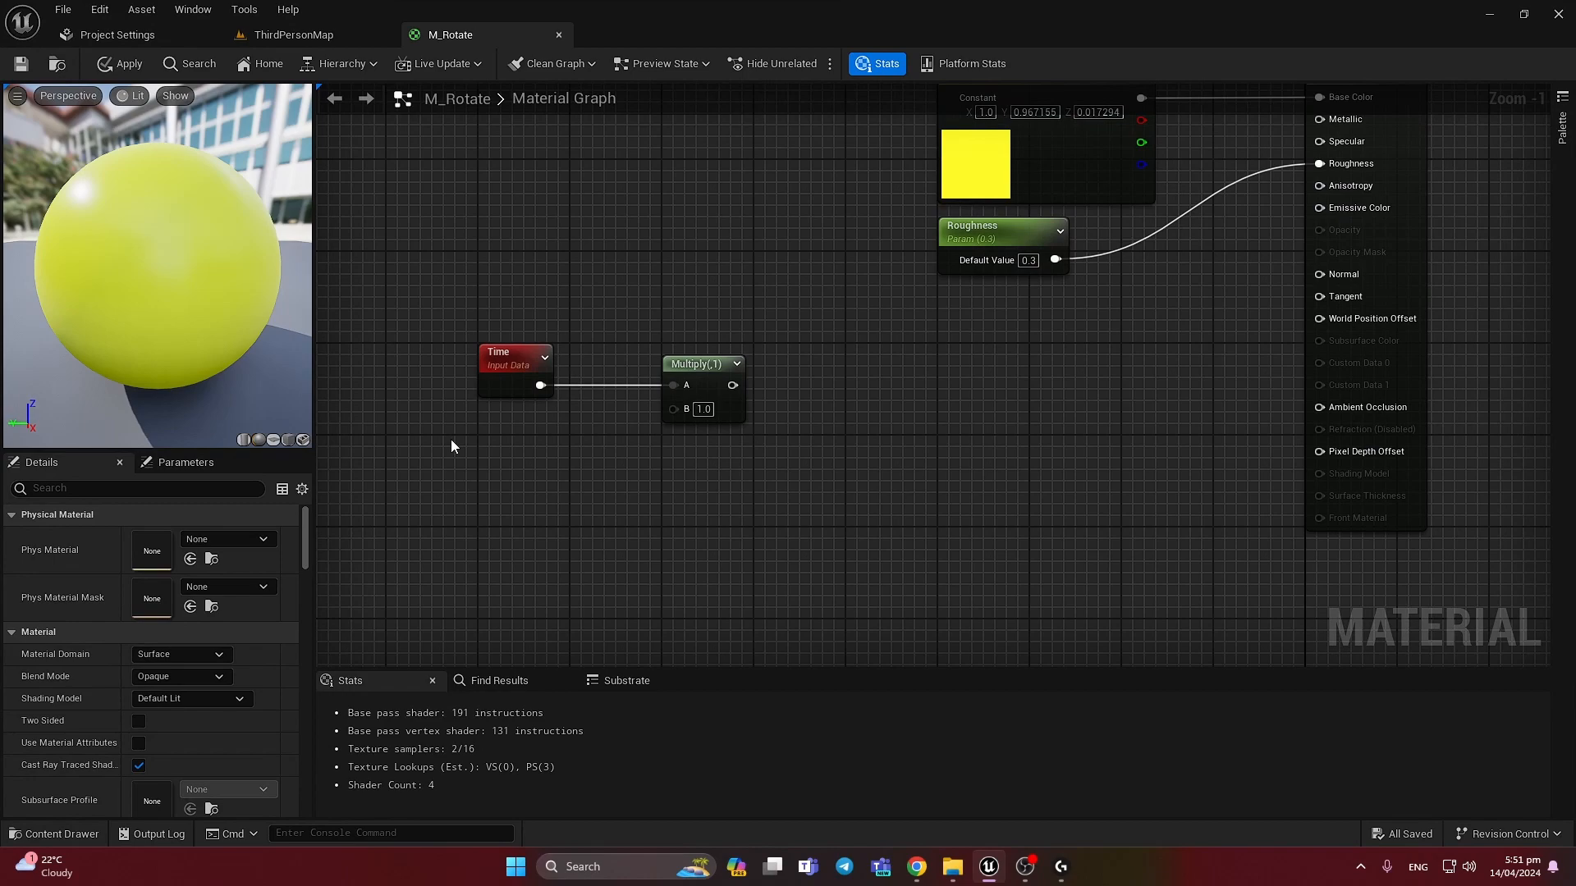
pyautogui.press('s')
pyautogui.click(451, 440)
pyautogui.write('ssssss')
pyautogui.moveTo(522, 453); pyautogui.dragTo(562, 456)
pyautogui.click(561, 456)
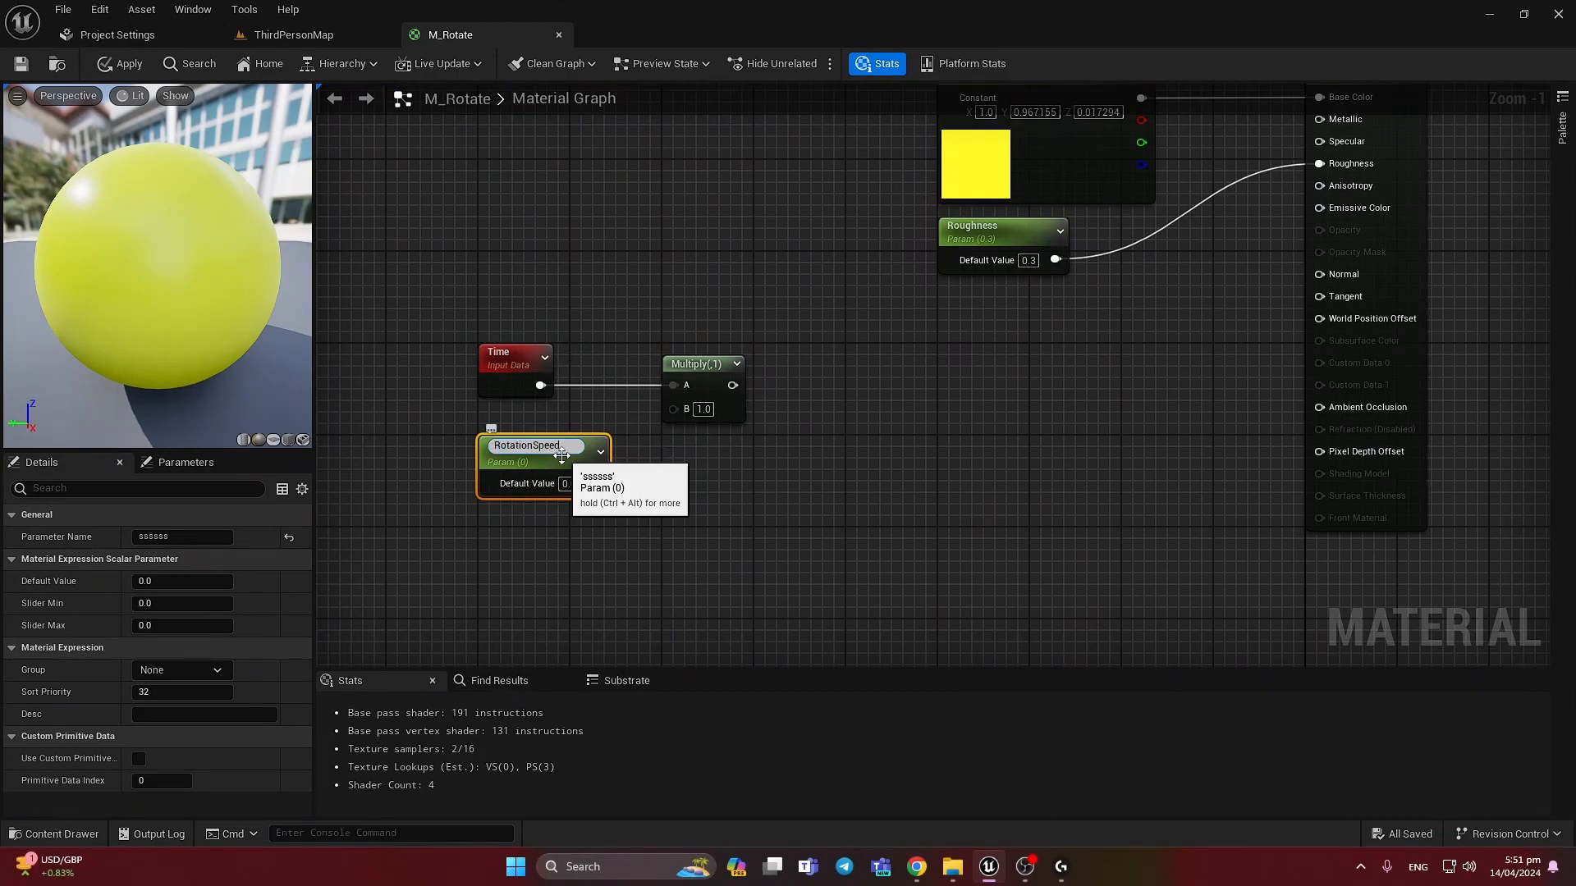
pyautogui.write('RotationSpeedMultiplayer')
pyautogui.press('Return')
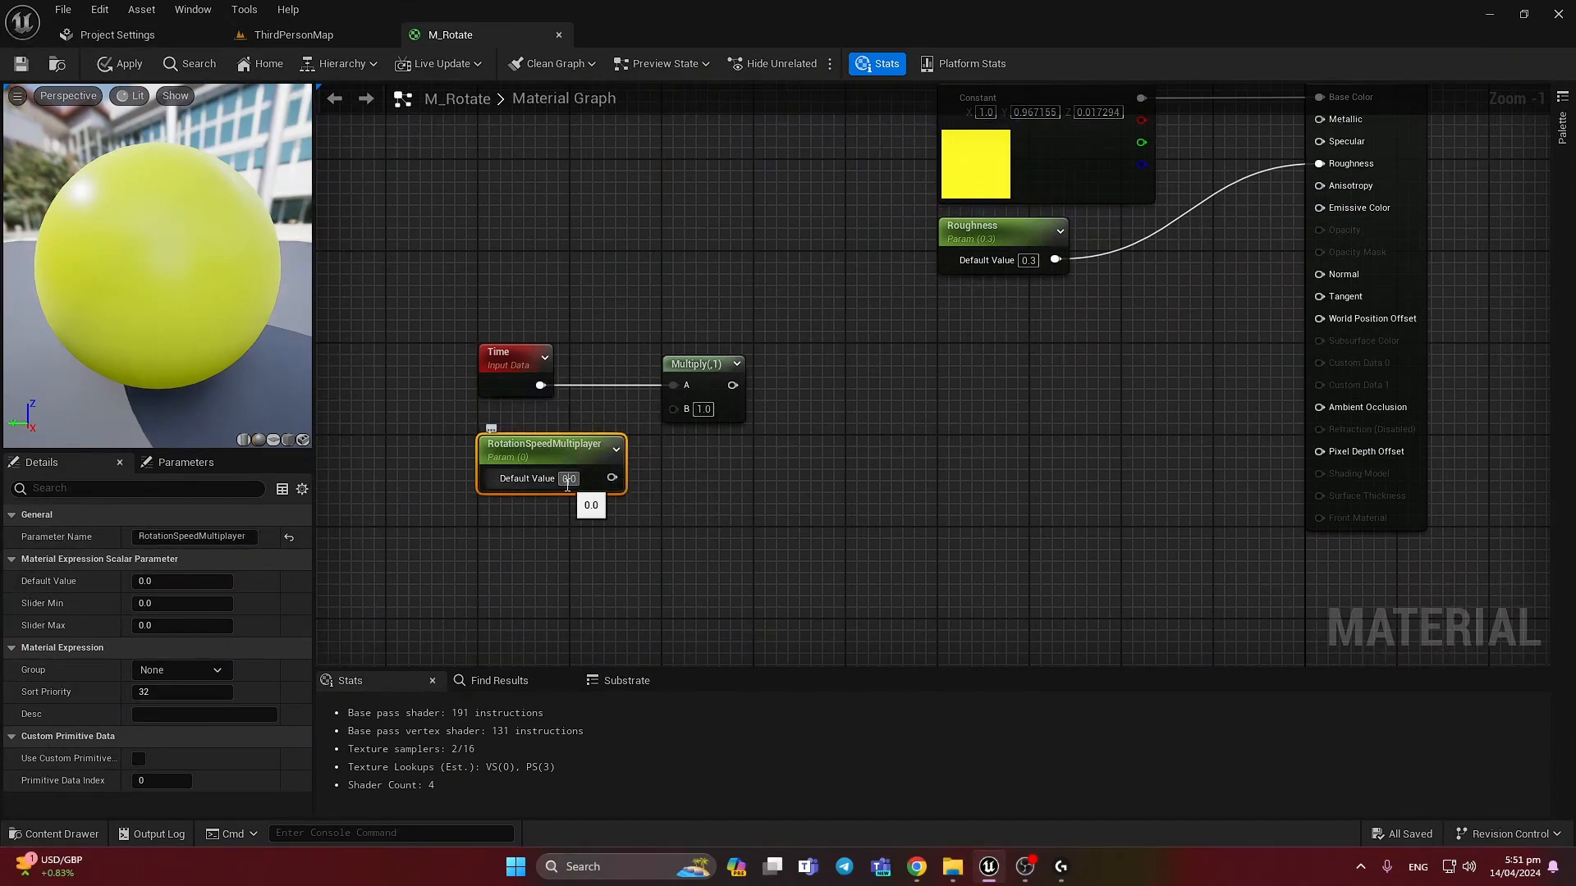
# Set RotationSpeedMultiplayer's default value to 0.2 and connect it to the Multiply node's B input
pyautogui.write('0.2')
pyautogui.click(627, 481)
pyautogui.moveTo(612, 478); pyautogui.dragTo(688, 419)
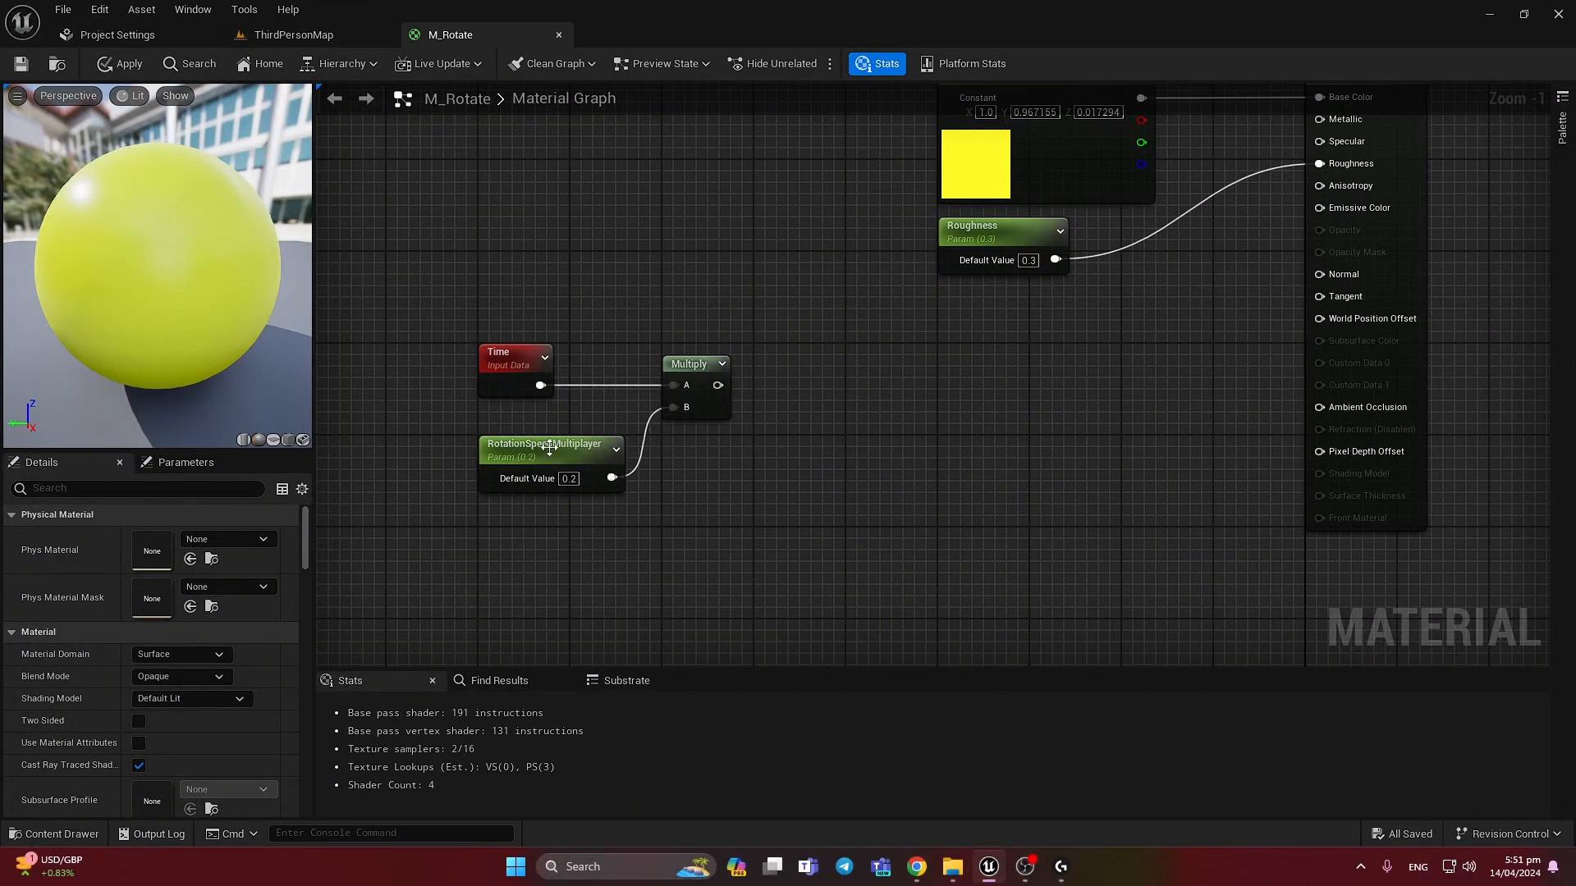
# Add a RotateAboutWorldAxis_cheap node with its Rotation Amount fed by the Multiply output, and align it with Multiply
pyautogui.moveTo(799, 454); pyautogui.dragTo(763, 439, button='right')
pyautogui.moveTo(684, 371); pyautogui.dragTo(880, 387)
pyautogui.write('rotate world')
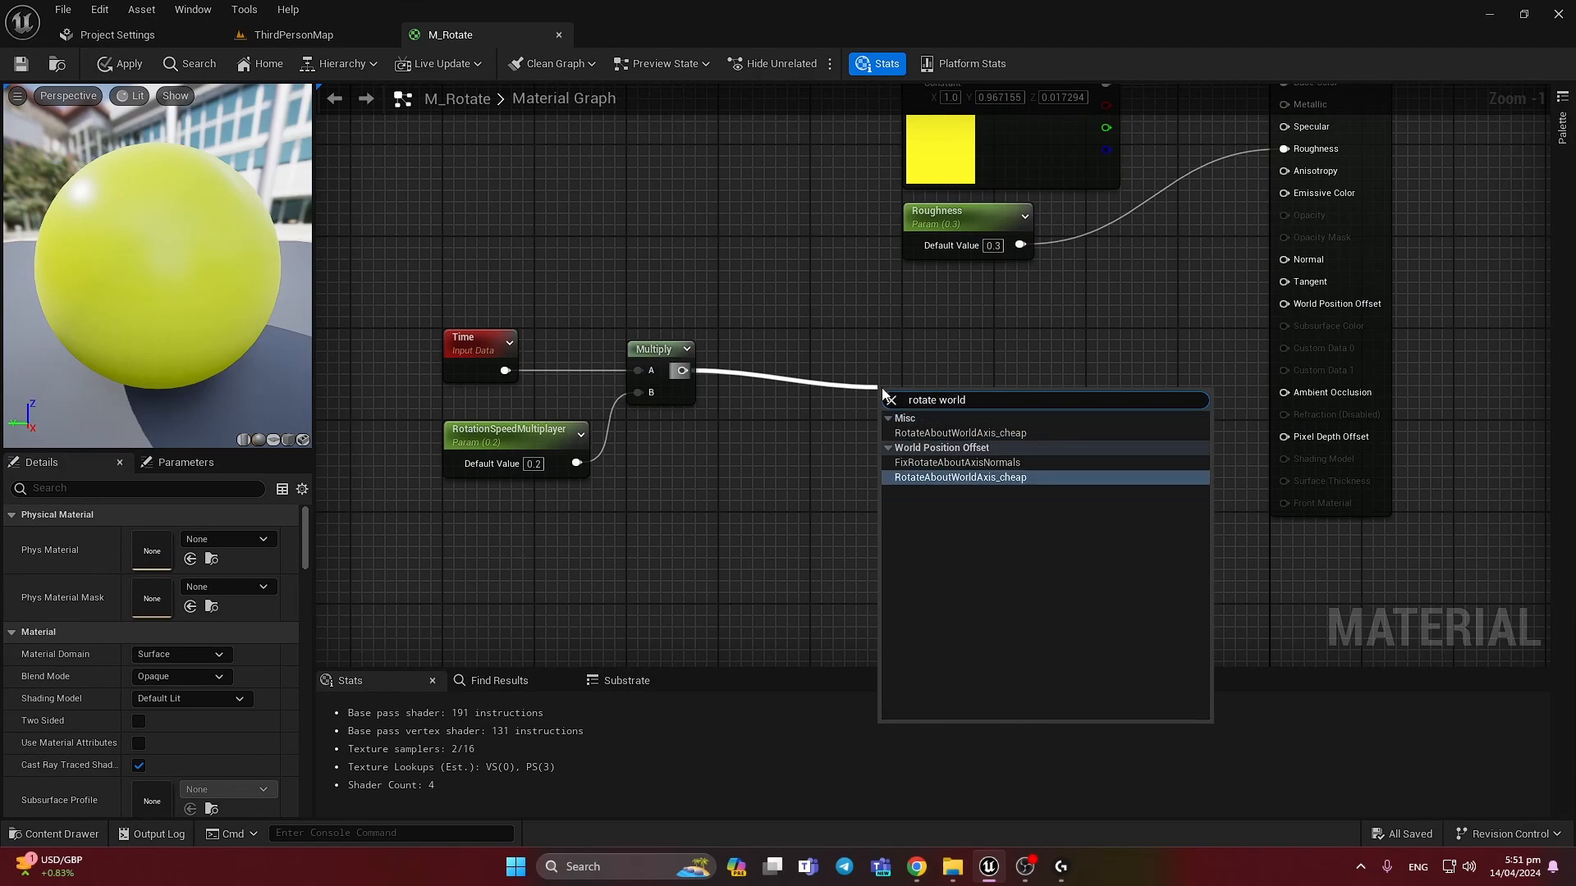
pyautogui.press('Up')
pyautogui.press('Up')
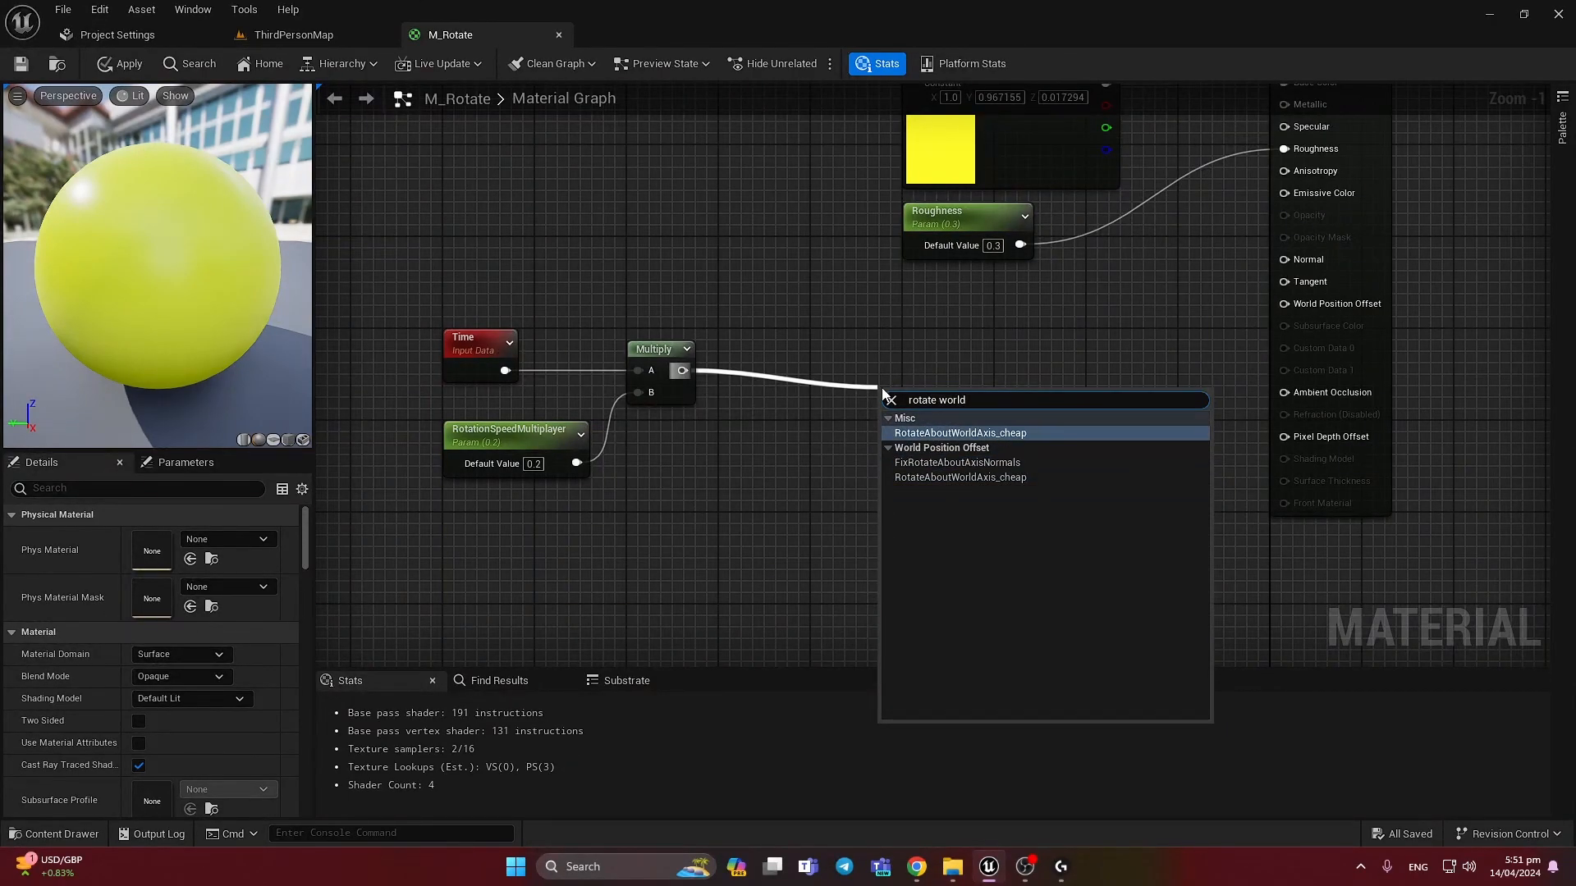
pyautogui.press('Return')
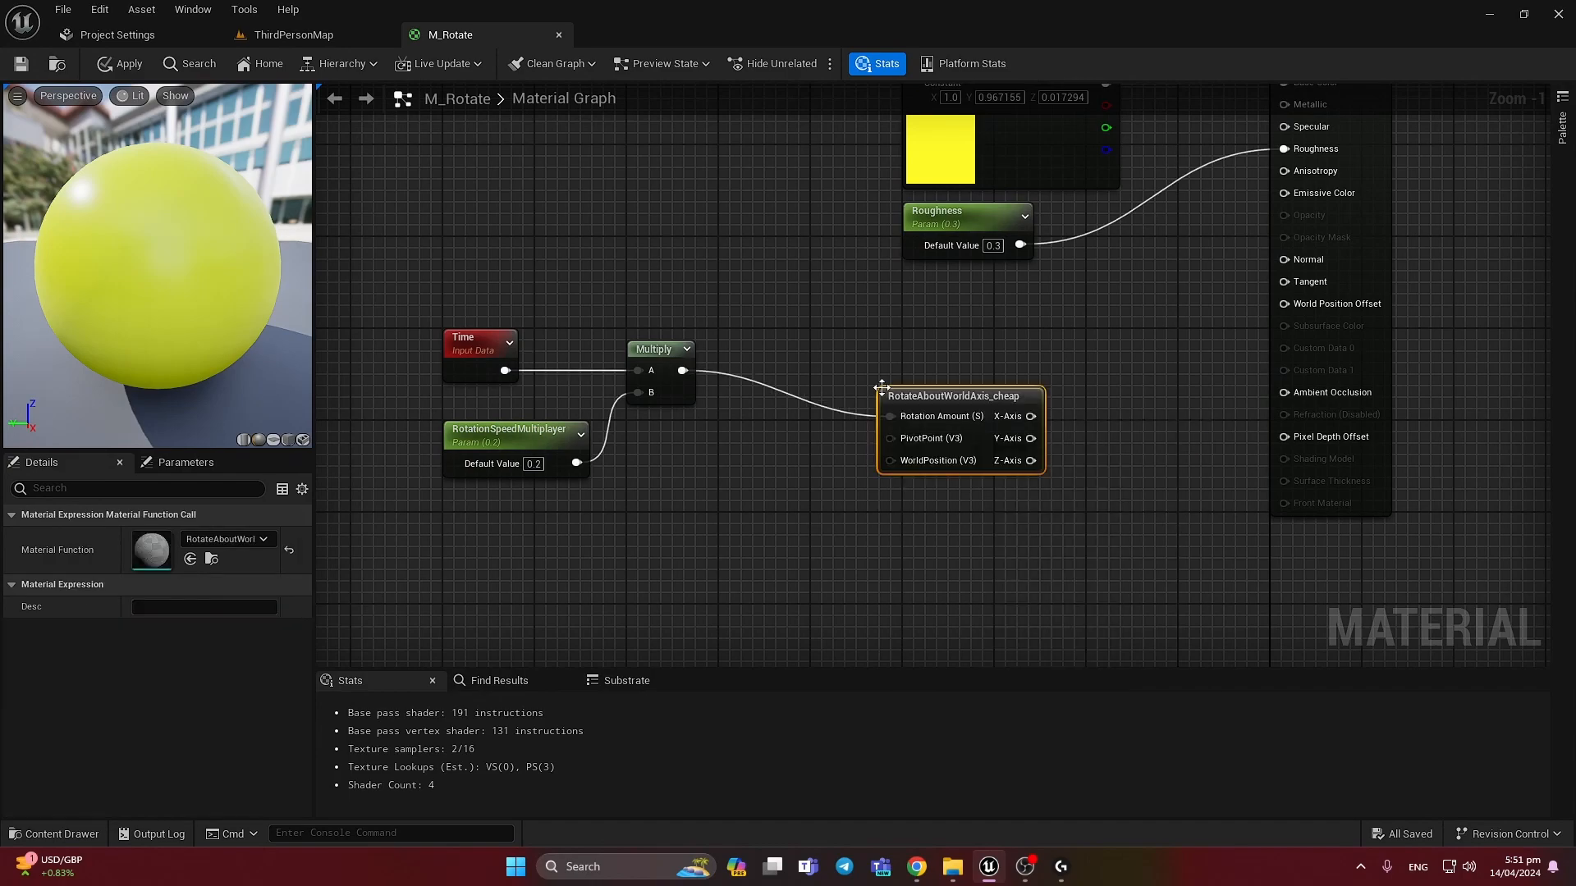
pyautogui.click(880, 356)
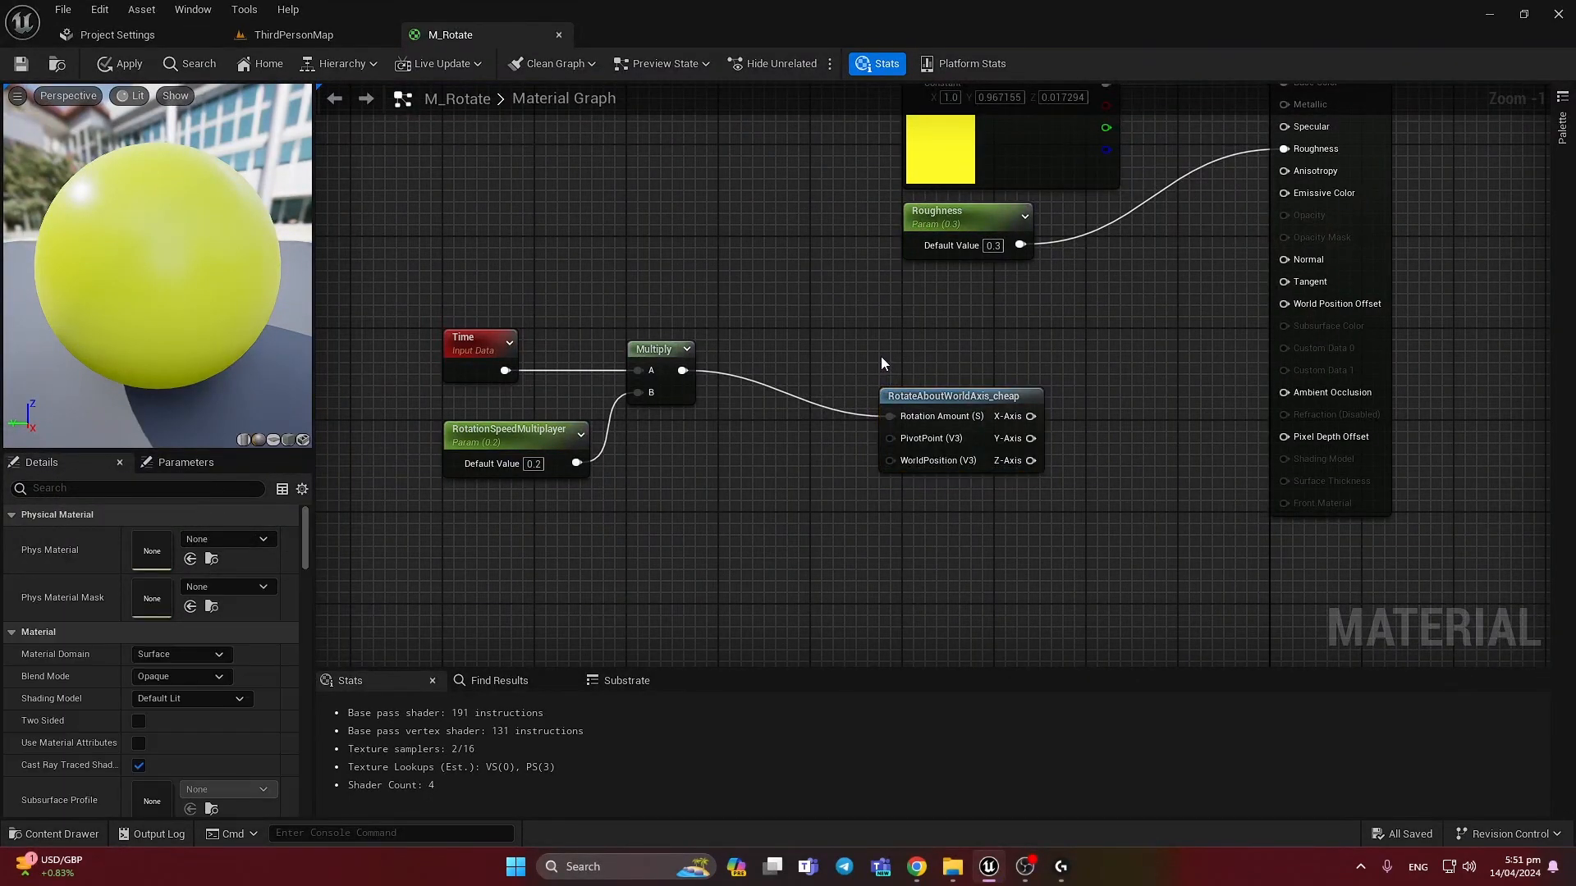
pyautogui.moveTo(932, 400); pyautogui.dragTo(909, 353)
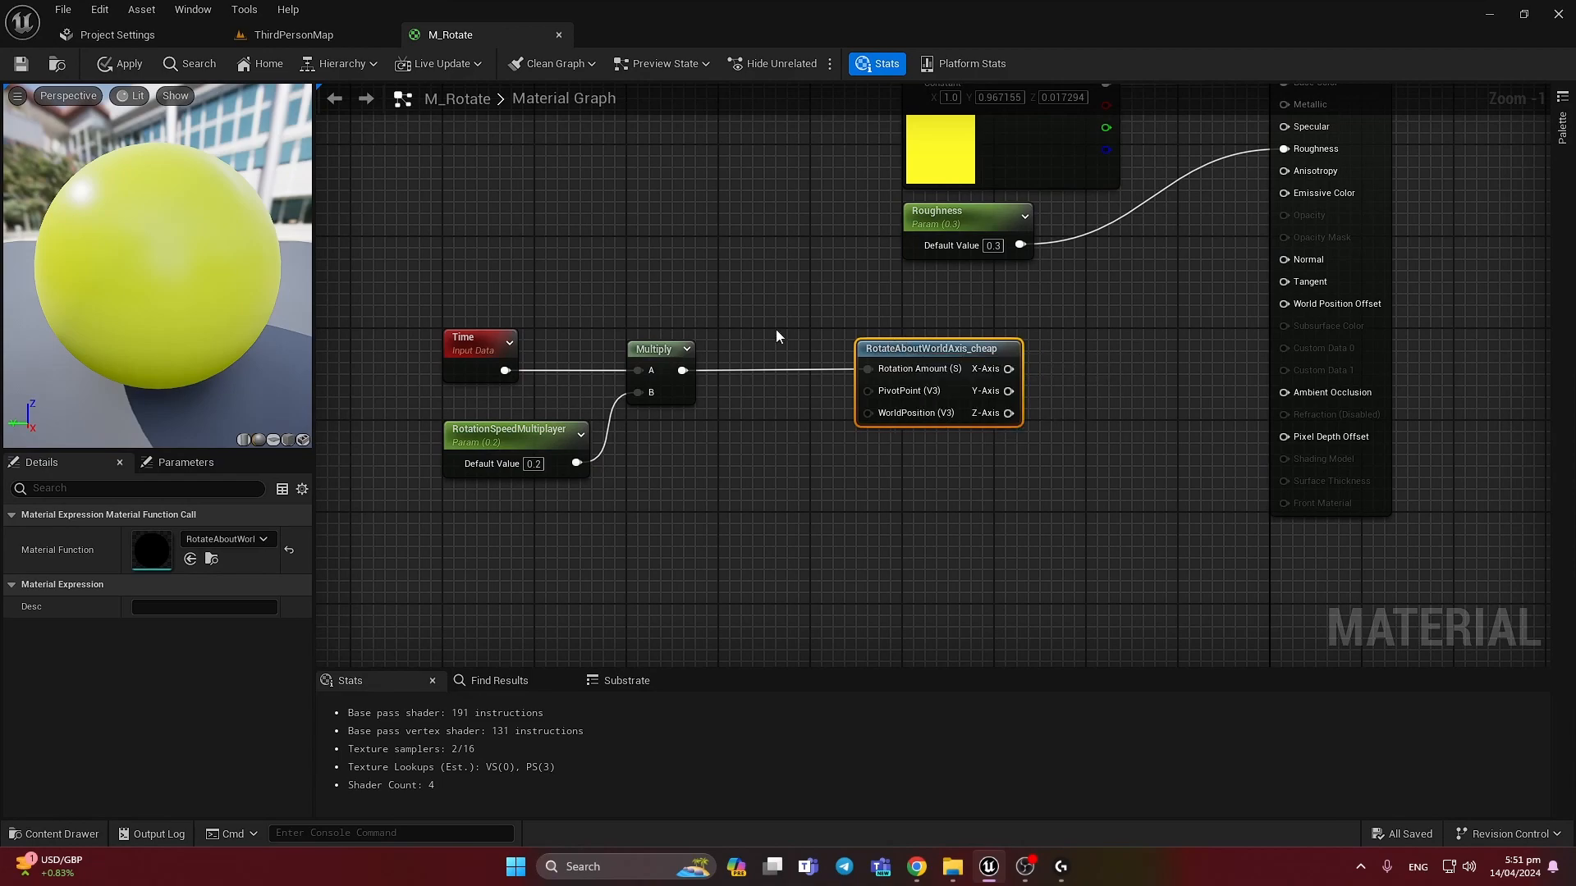
pyautogui.click(779, 344)
# Add an ObjectPositionWS node below the Multiply node
pyautogui.moveTo(640, 536); pyautogui.dragTo(648, 536, button='right')
pyautogui.rightClick(648, 542)
pyautogui.write('o')
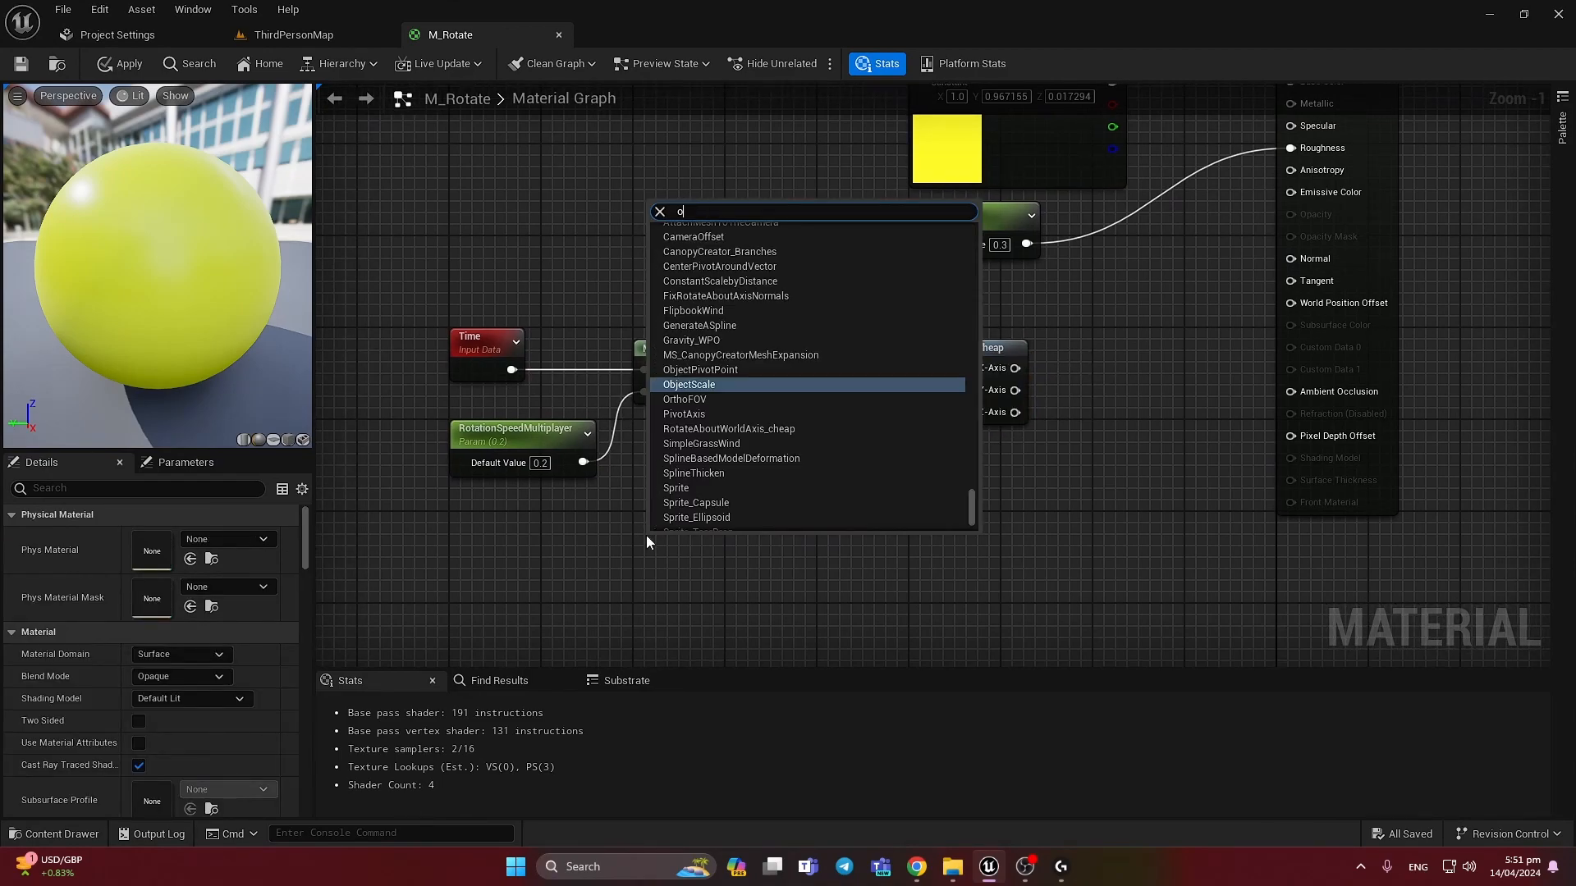
pyautogui.write('bject position')
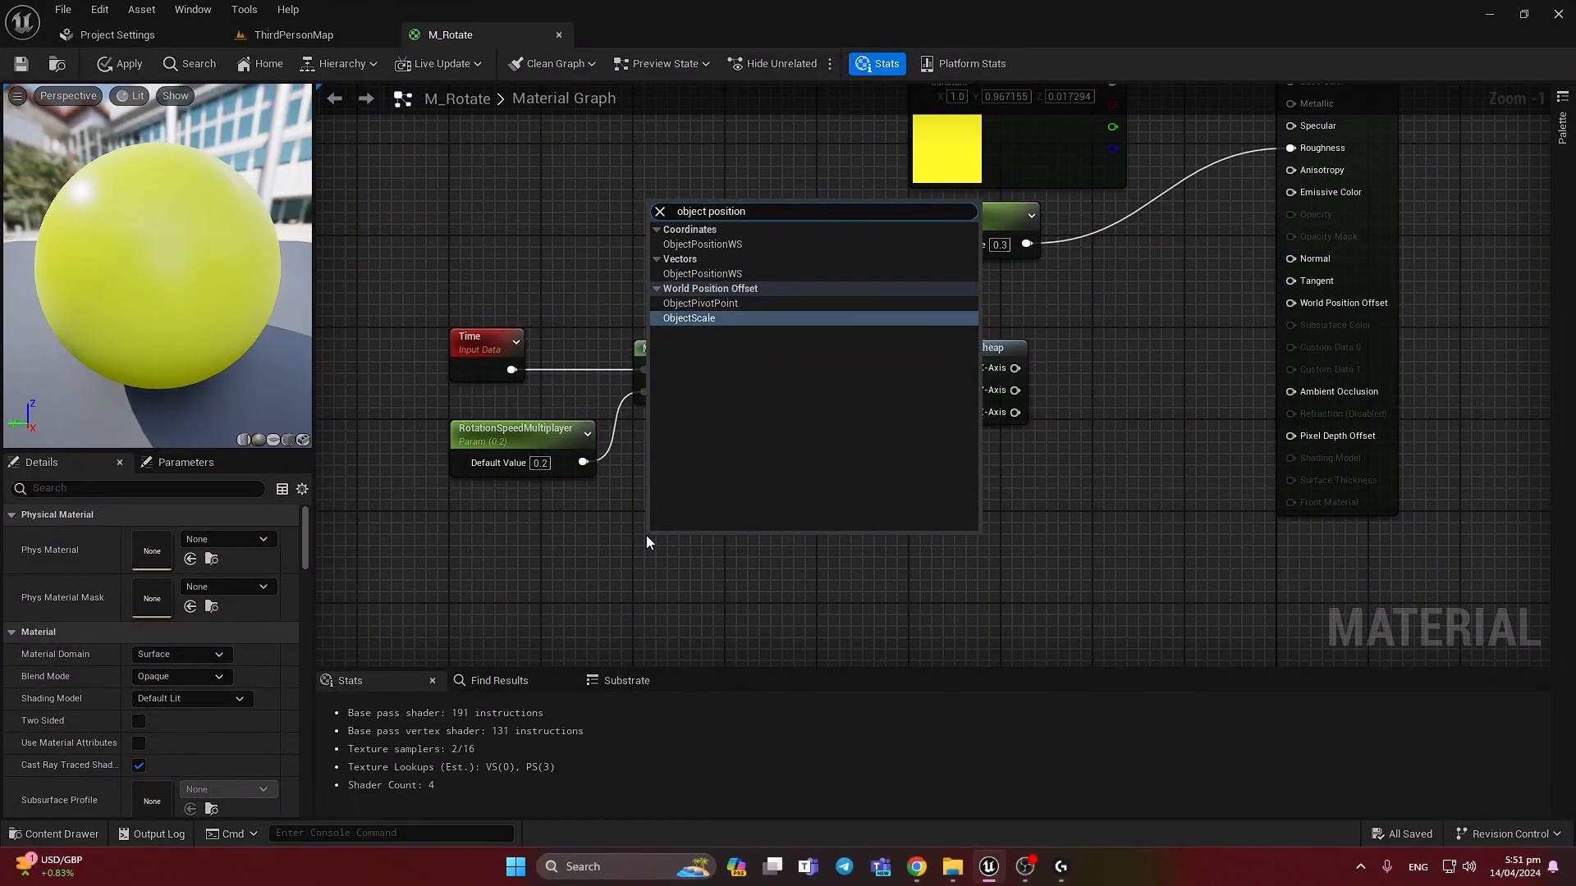
pyautogui.press('Up')
pyautogui.press('Up')
pyautogui.press('Up')
pyautogui.press('Up')
pyautogui.press('Up')
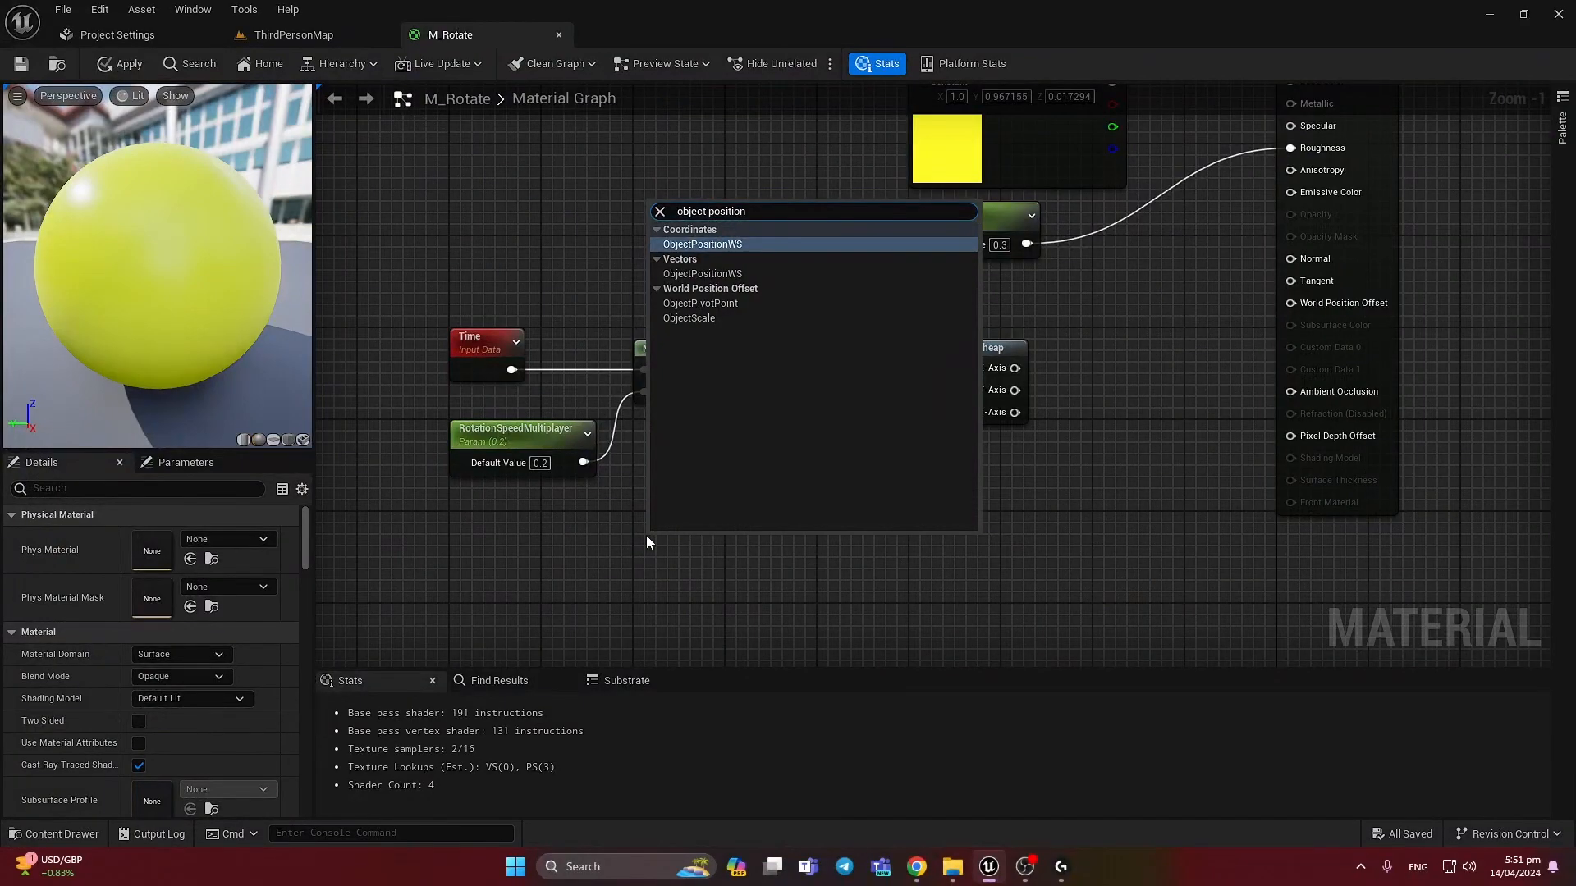
pyautogui.press('Return')
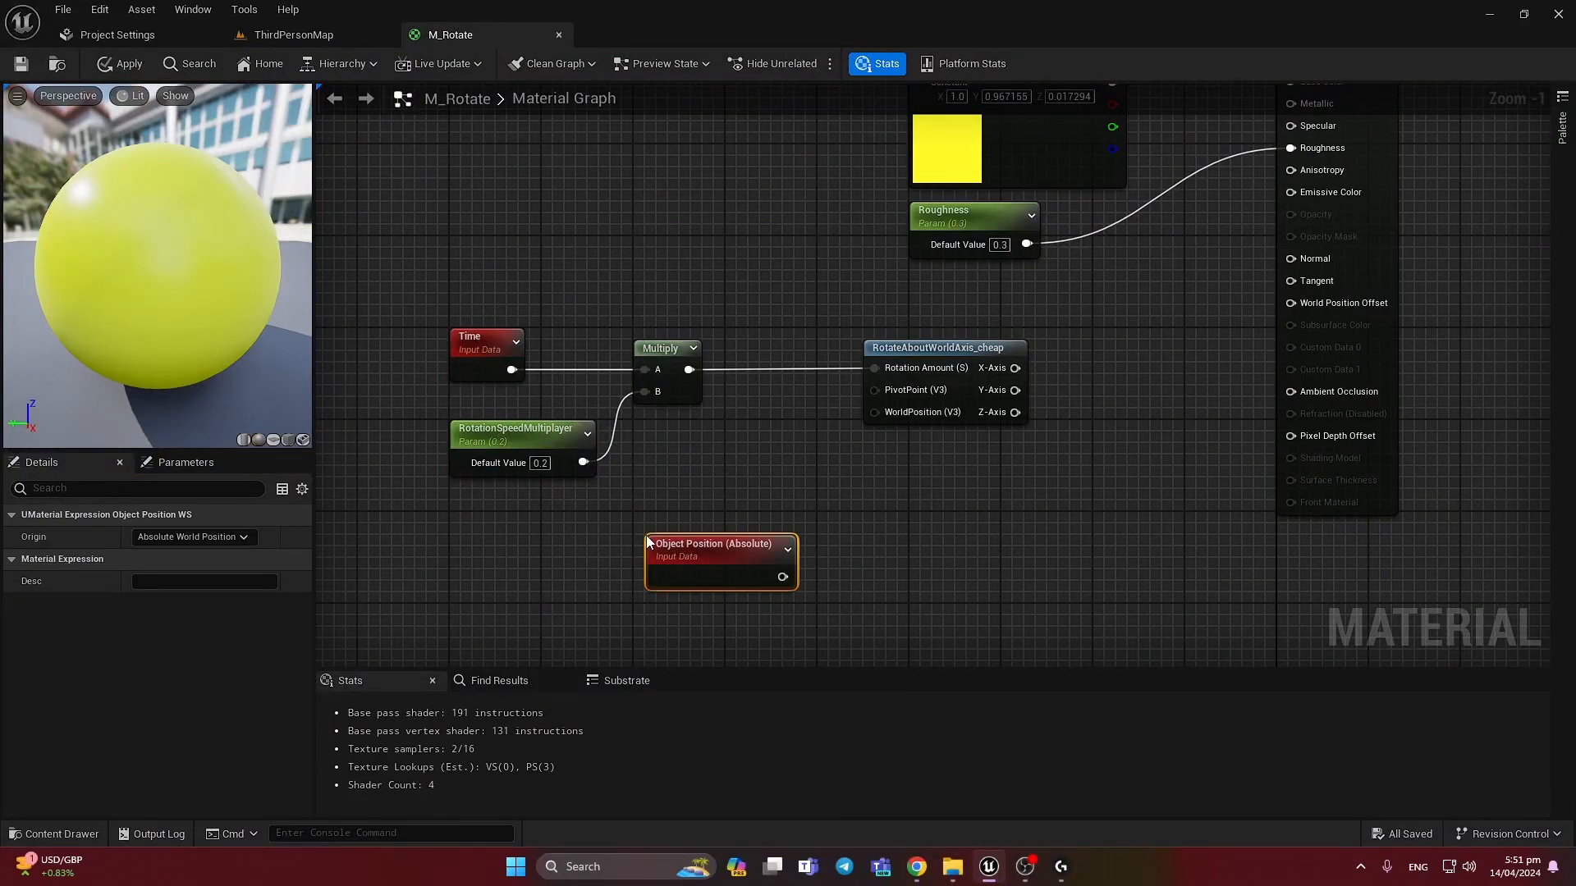
# Connect Object Position to the rotation node's PivotPoint, and the rotation node's Z-Axis output to World Position Offset
pyautogui.click(741, 517)
pyautogui.moveTo(715, 555); pyautogui.dragTo(881, 393)
pyautogui.click(719, 497)
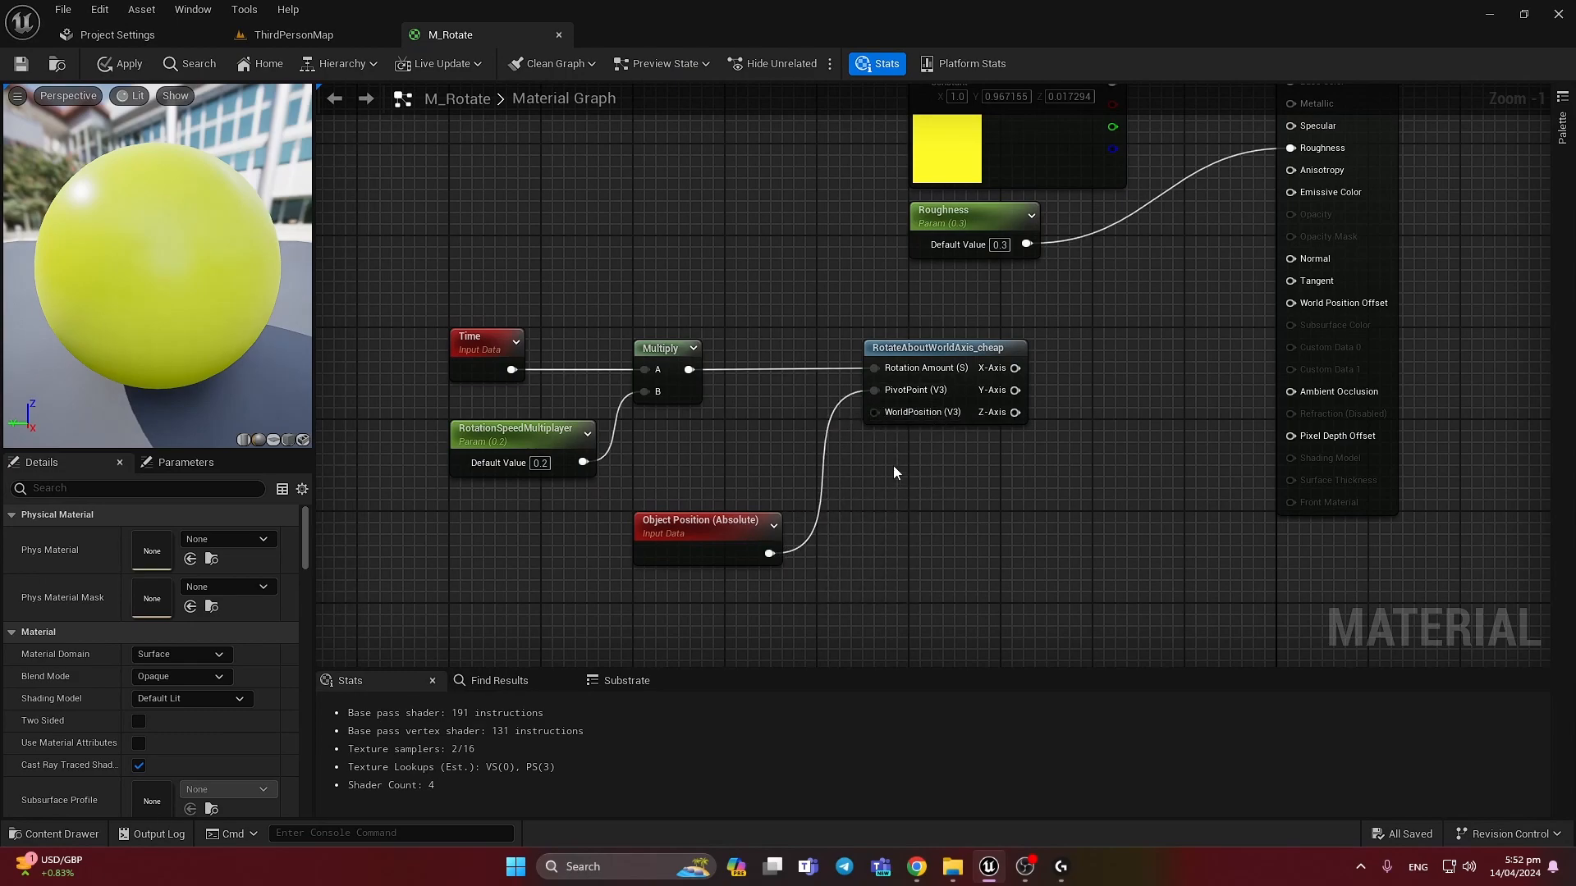
pyautogui.moveTo(1015, 412); pyautogui.dragTo(1331, 307)
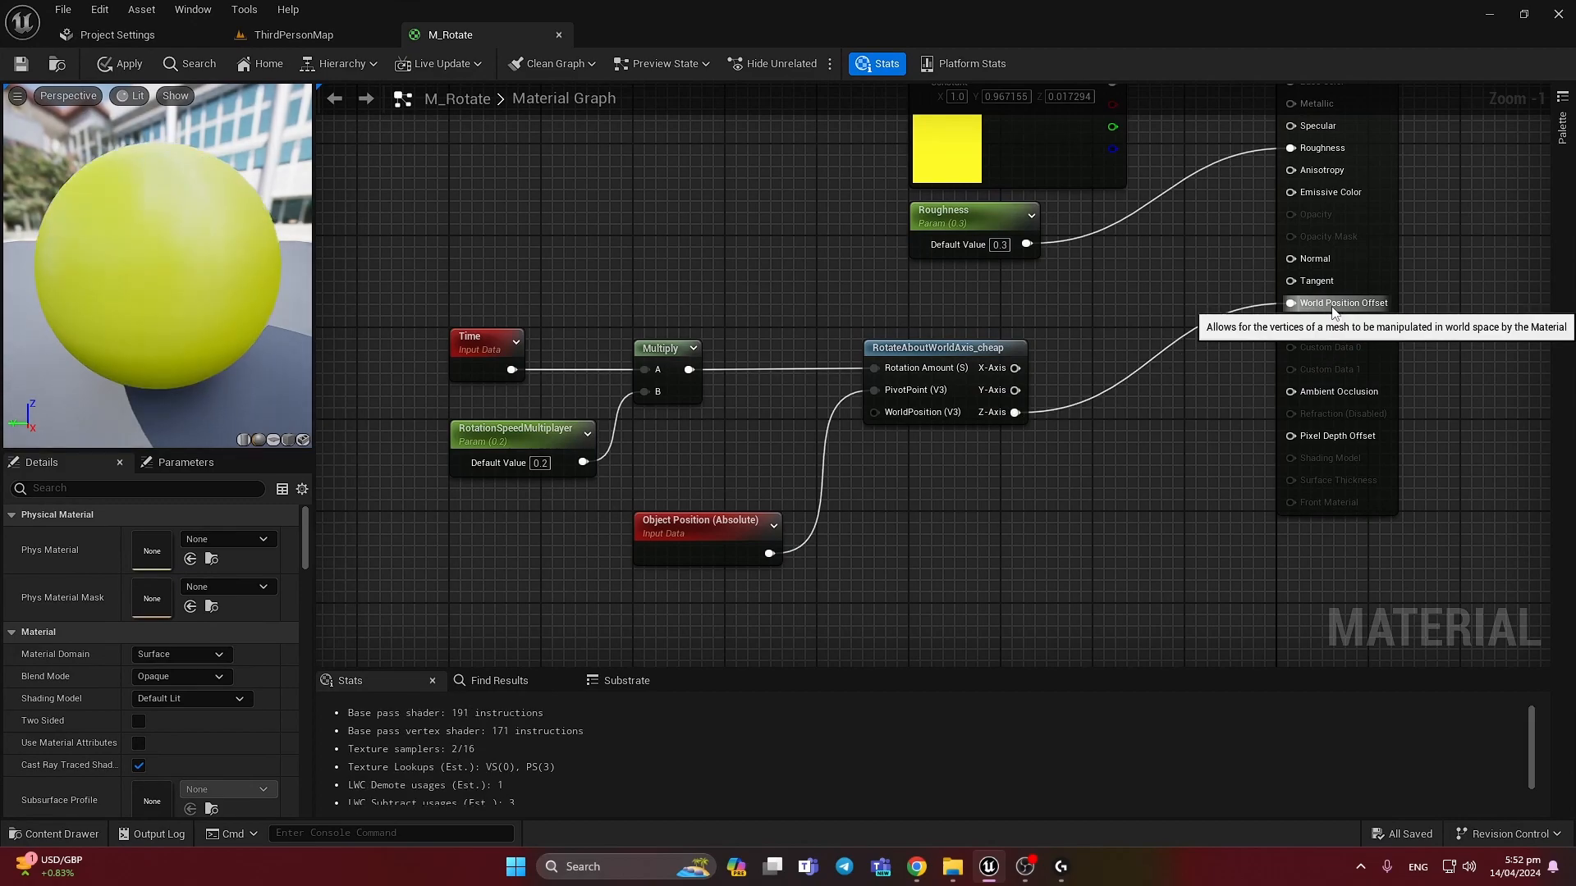
# Save the M_Rotate material and switch to the ThirdPersonMap level
pyautogui.click(22, 65)
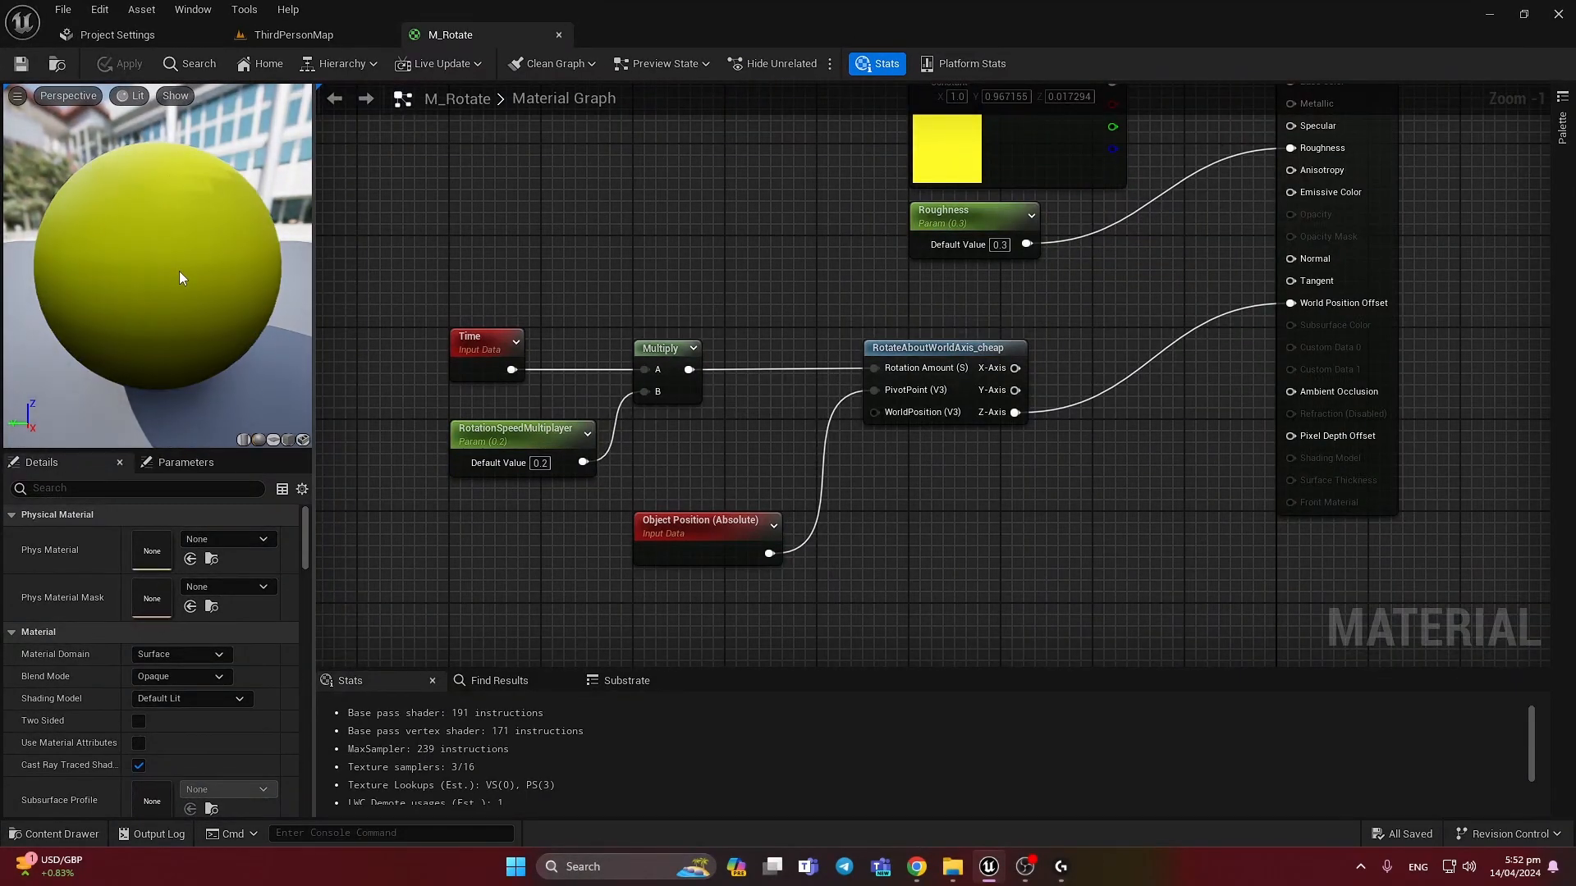
pyautogui.click(289, 34)
pyautogui.click(601, 616)
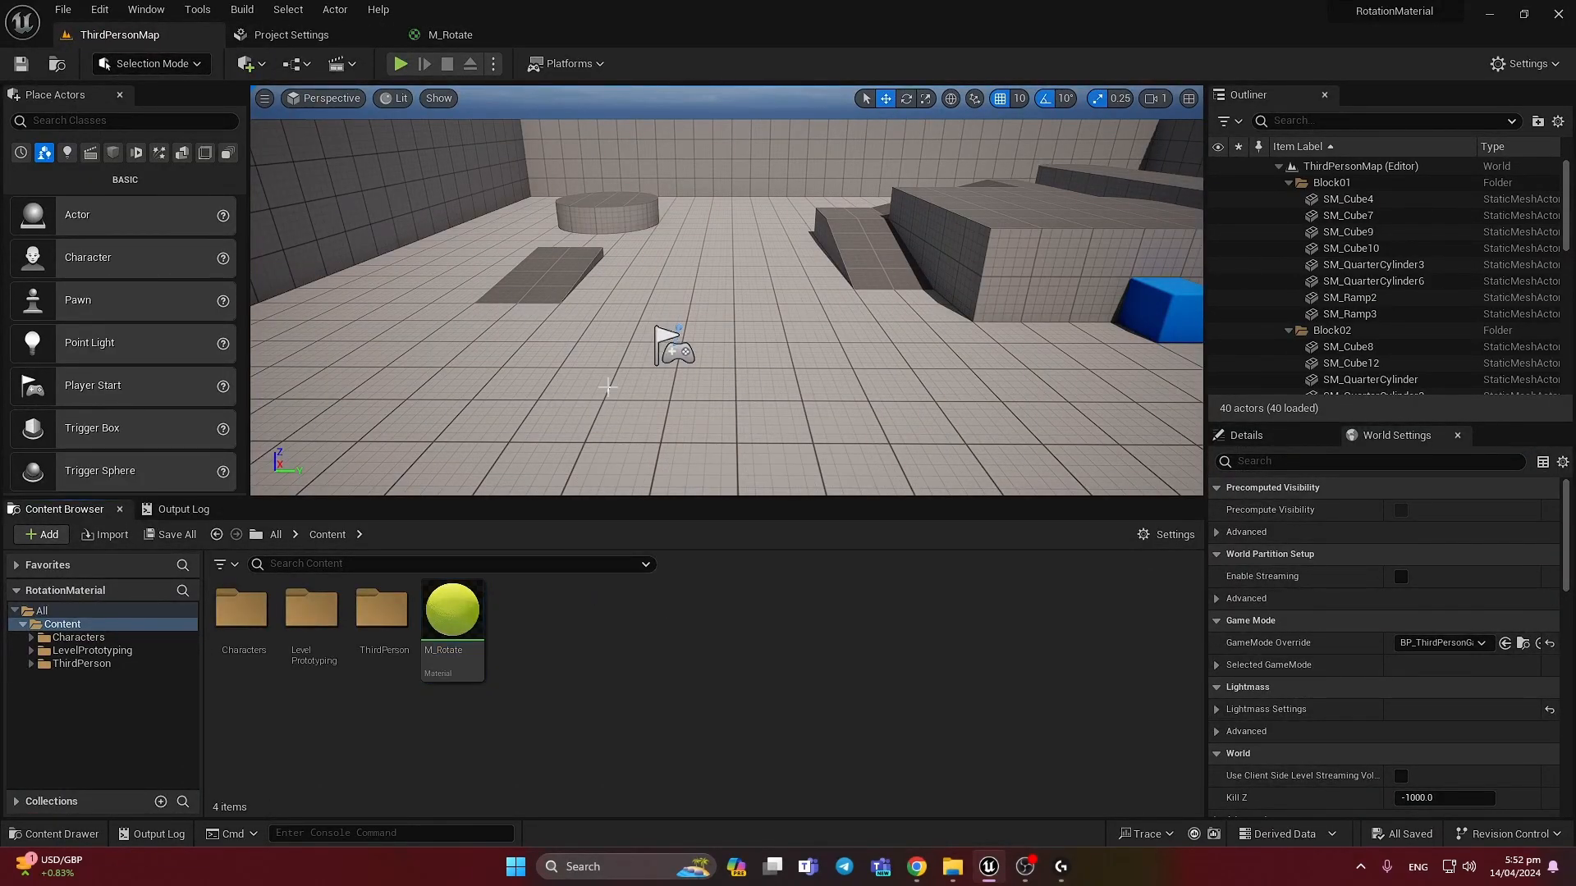
# Place a Cube shape on the level floor beyond the player start and apply the M_Rotate material to it
pyautogui.moveTo(608, 387); pyautogui.dragTo(615, 386, button='right')
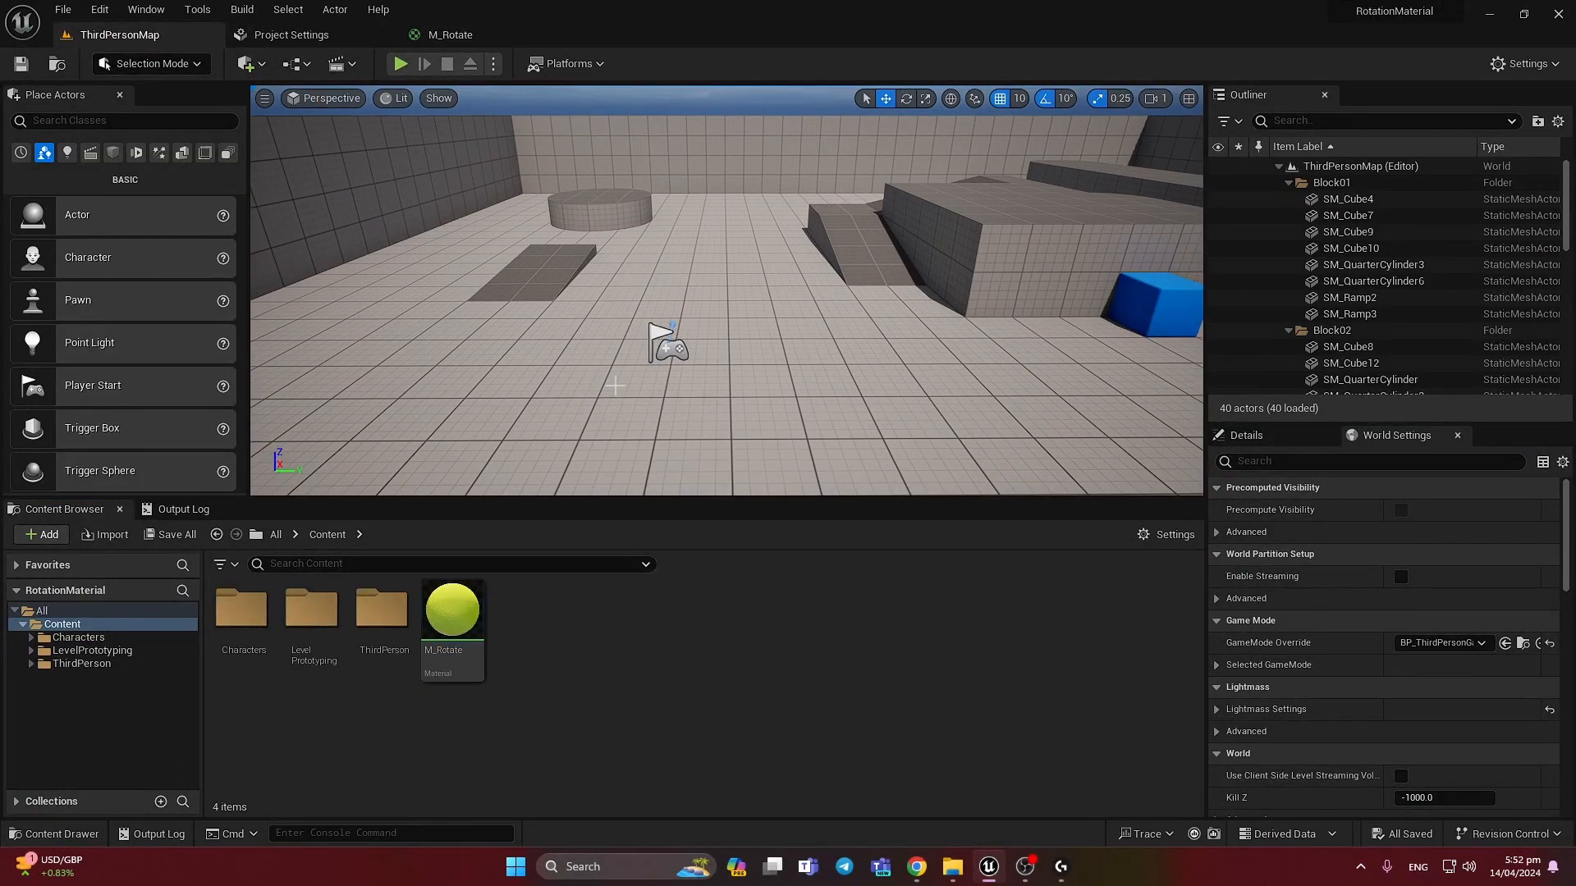
pyautogui.click(113, 153)
pyautogui.moveTo(49, 215); pyautogui.dragTo(689, 265)
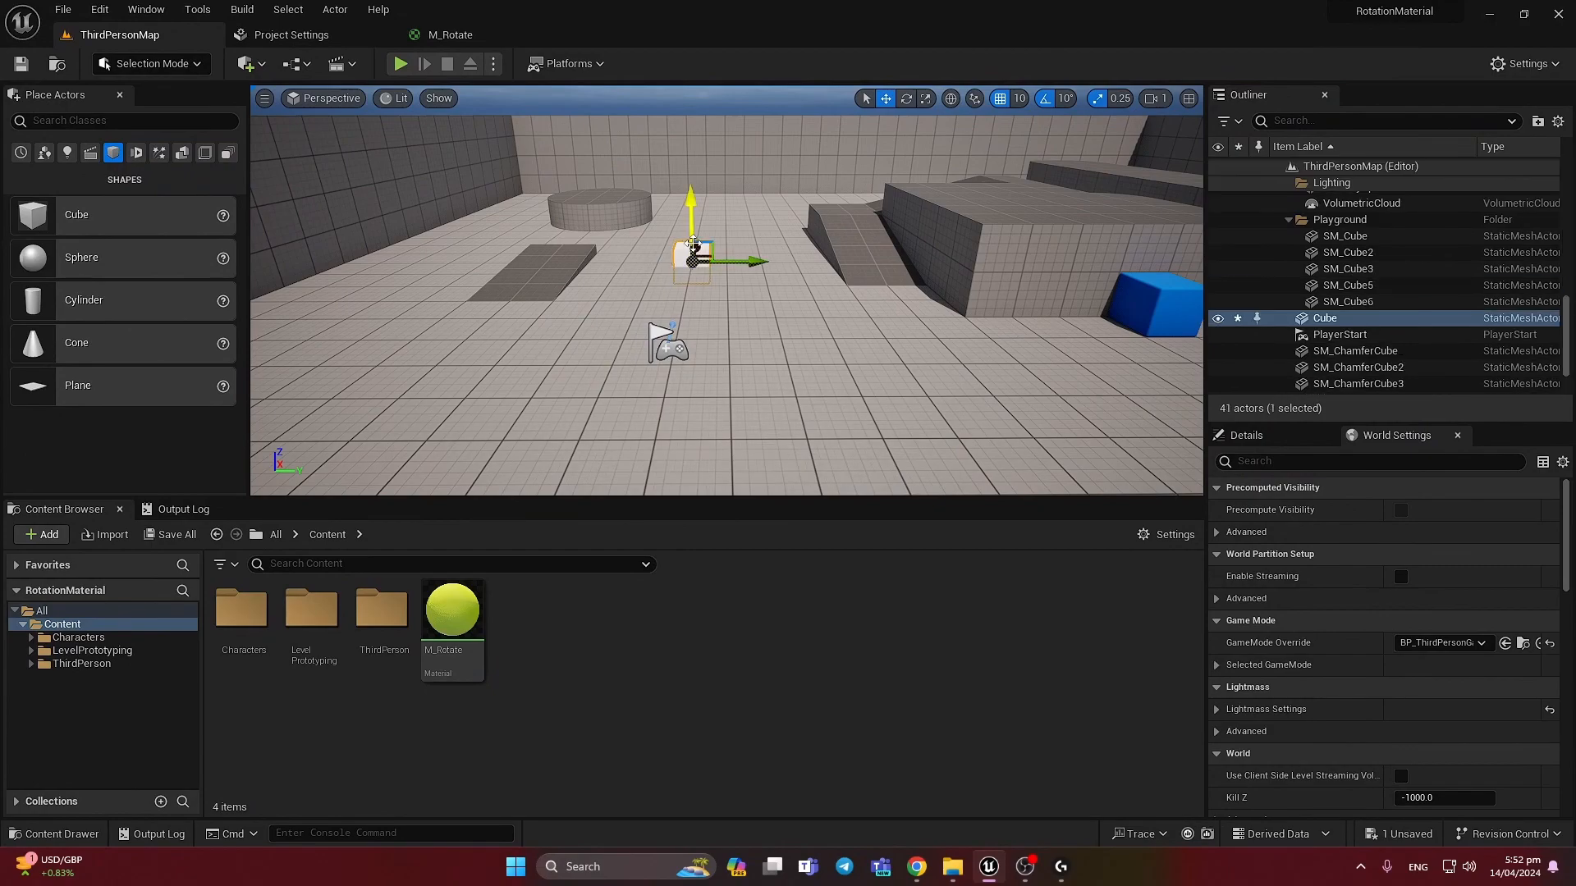
pyautogui.press('f')
pyautogui.moveTo(456, 614); pyautogui.dragTo(686, 361)
# Examine the rotation and surface shading of the yellow cube up close in the level
pyautogui.moveTo(688, 365); pyautogui.dragTo(698, 484, button='right')
pyautogui.press('w')
pyautogui.press('Escape')
pyautogui.press('d')
pyautogui.press('w')
pyautogui.press('s')
pyautogui.press('a')
pyautogui.press('w')
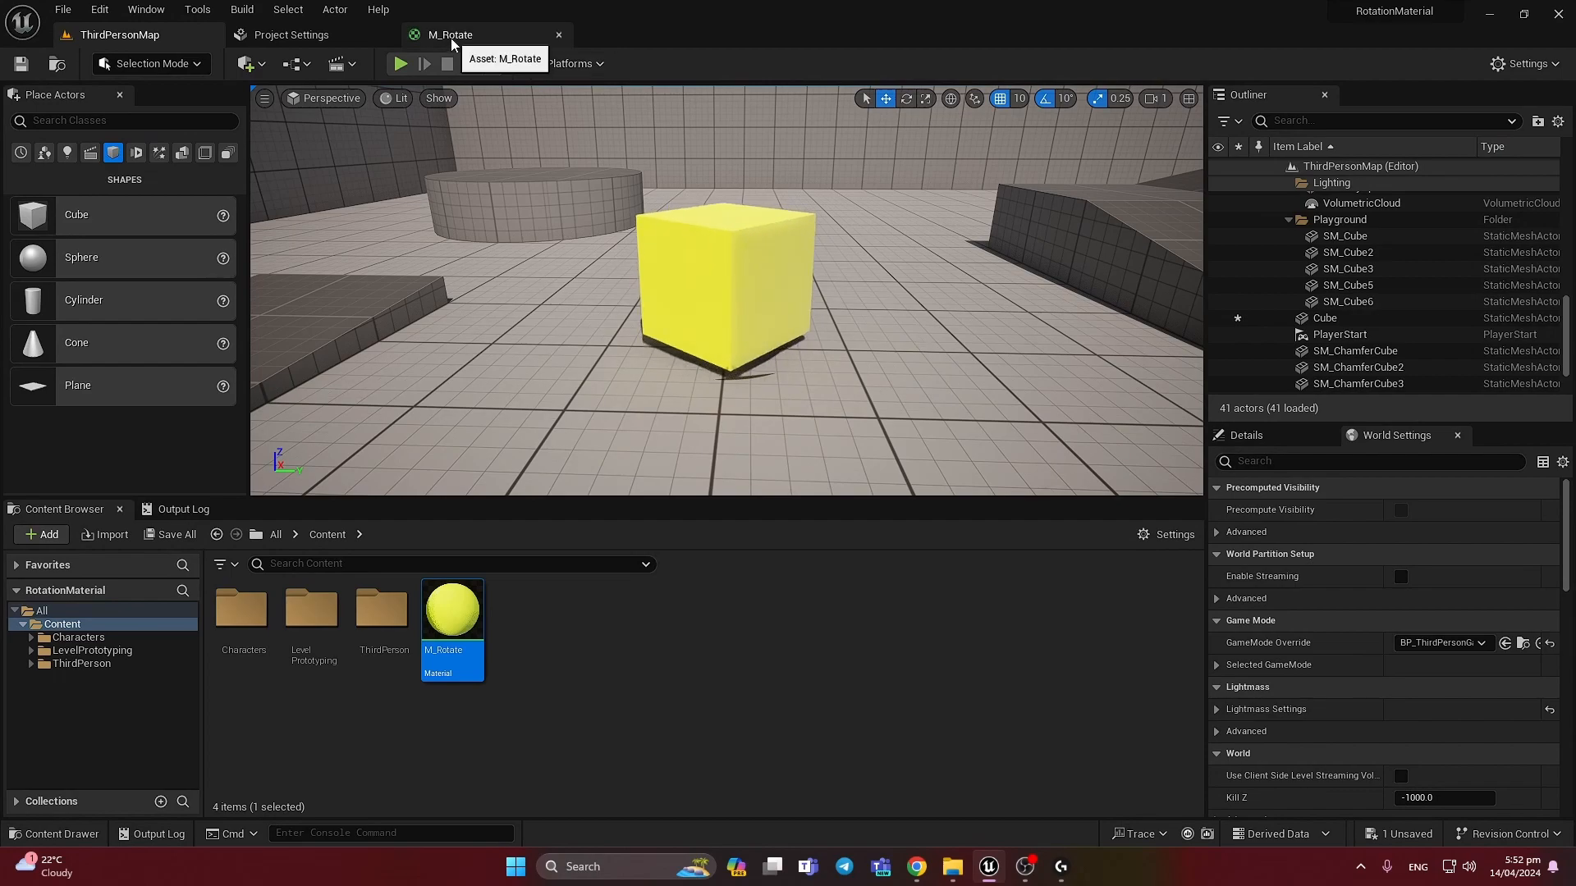
# In the M_Rotate graph, move the yellow colour constant and Roughness nodes away from the material output, further above the rotation nodes
pyautogui.click(449, 35)
pyautogui.moveTo(581, 258); pyautogui.dragTo(508, 418, button='right')
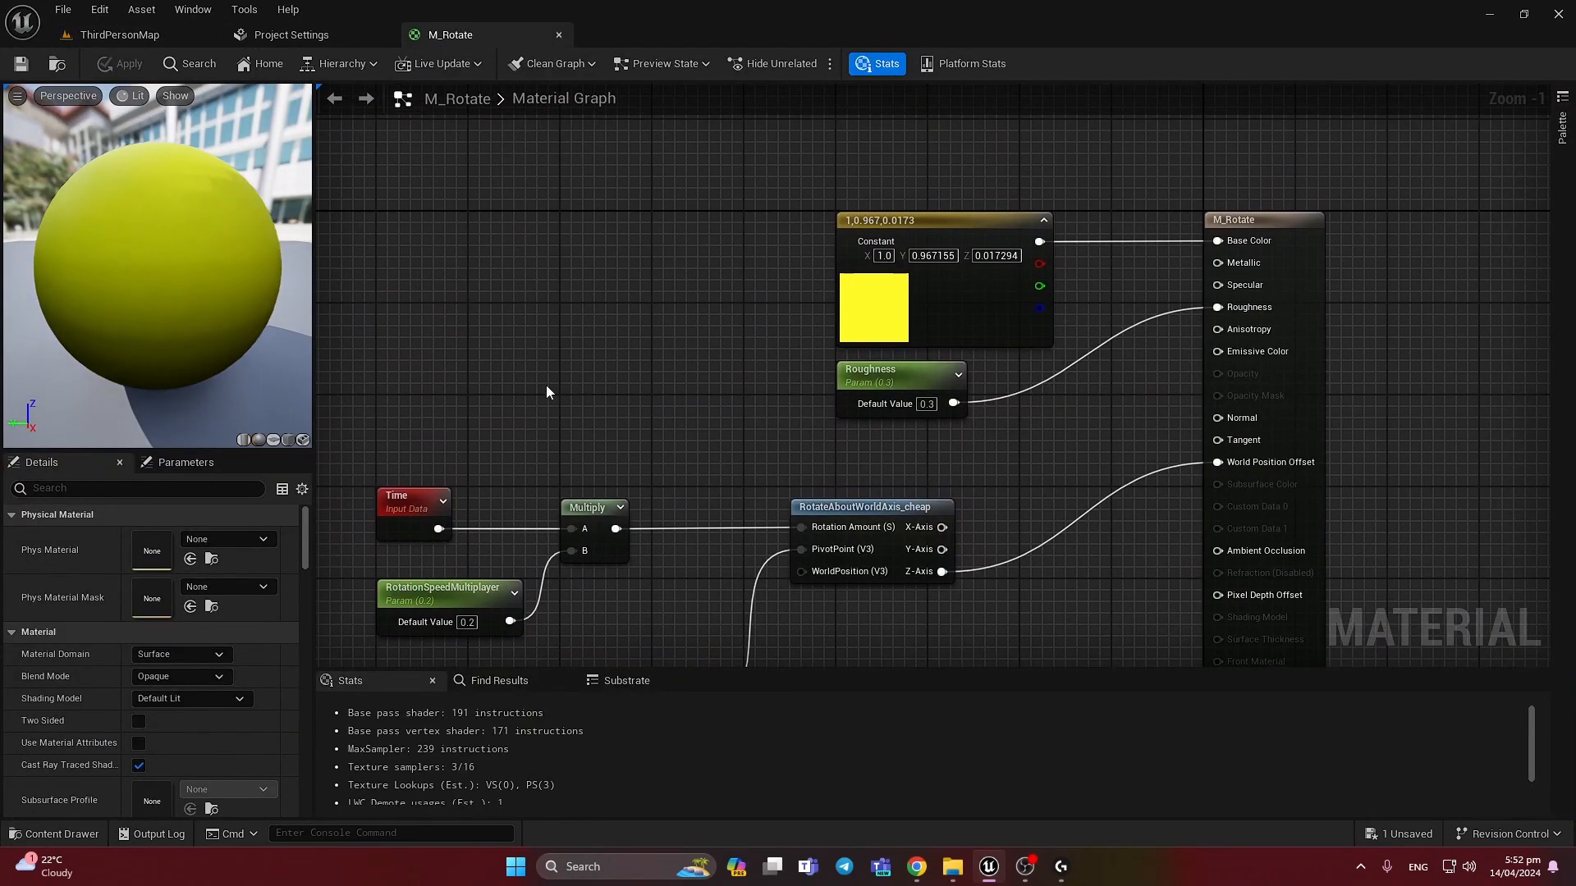
pyautogui.moveTo(788, 304); pyautogui.dragTo(975, 413)
pyautogui.moveTo(961, 319); pyautogui.dragTo(882, 238)
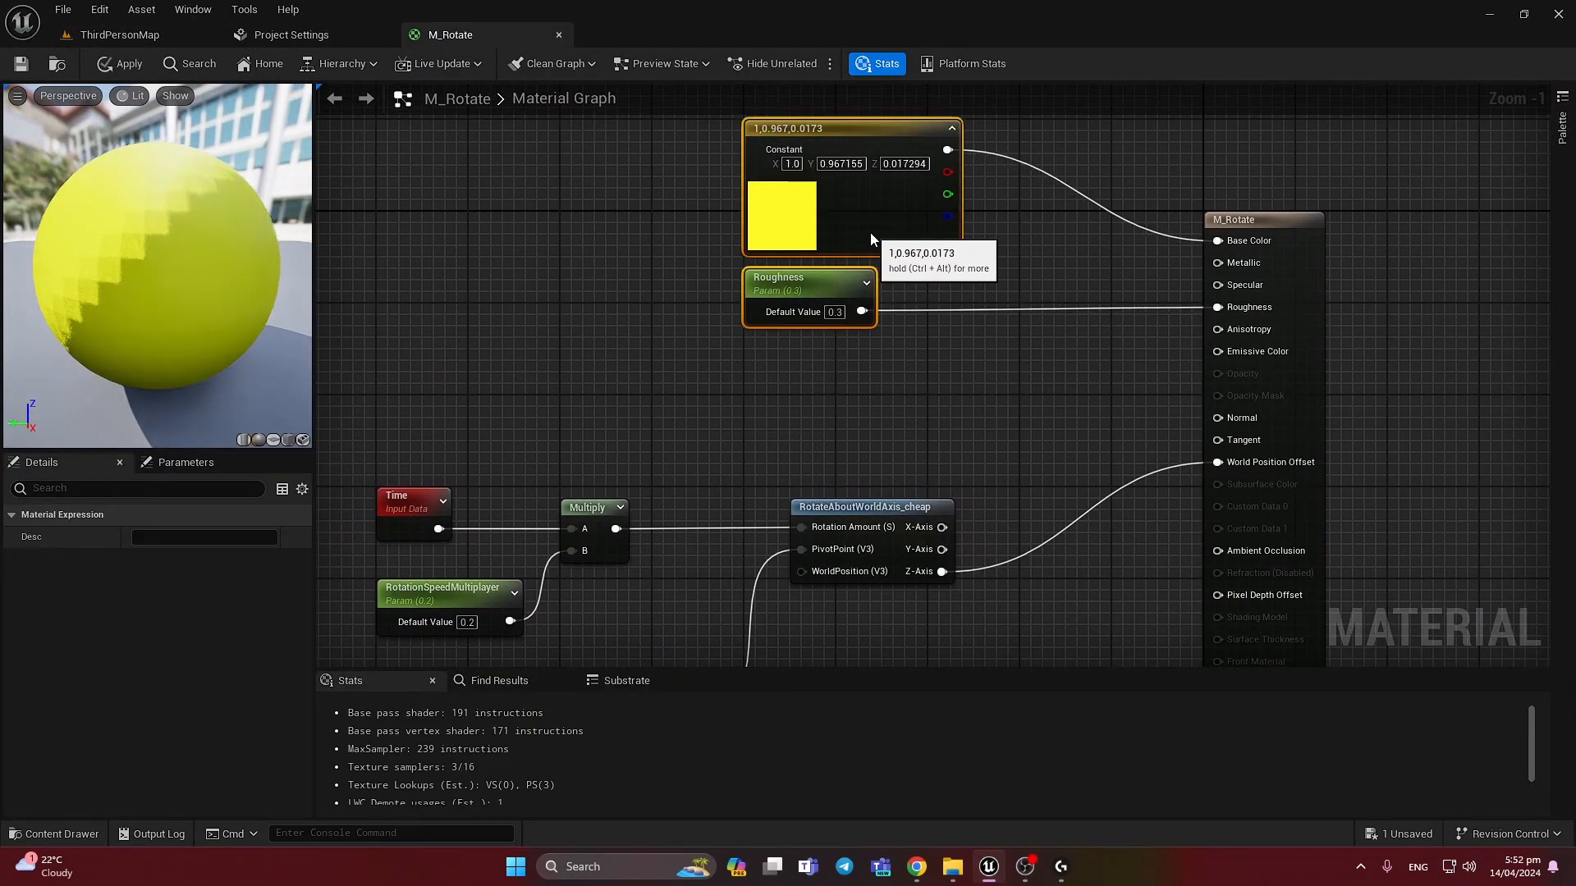
pyautogui.click(645, 304)
pyautogui.moveTo(621, 308); pyautogui.dragTo(714, 282, button='right')
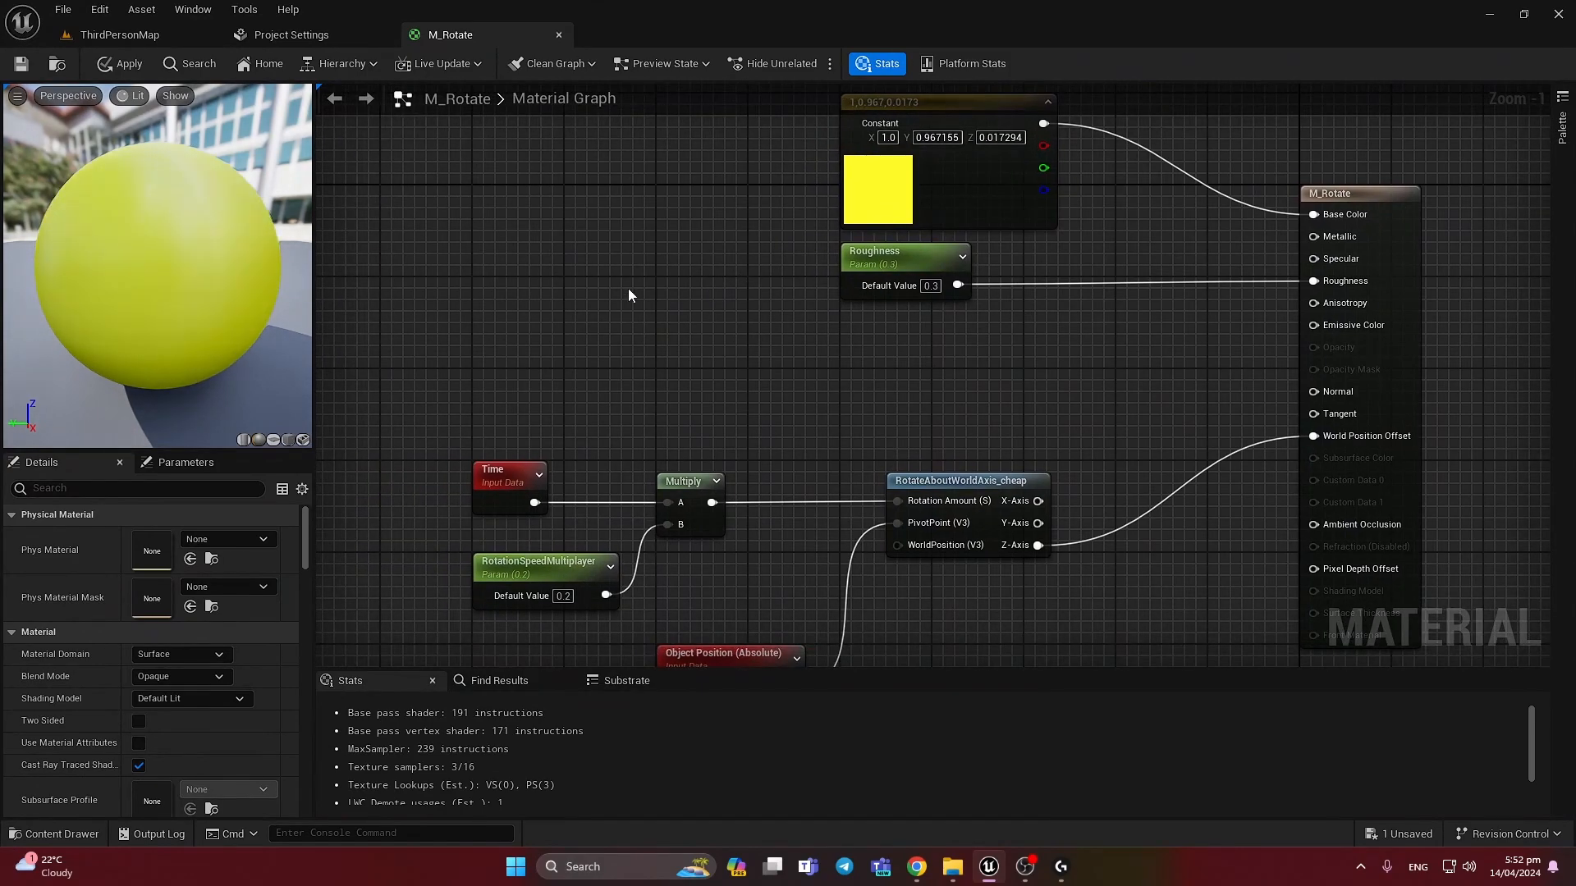
# Add a three-component vector constant above the Time node and set its Z value to 1
pyautogui.scroll(-1, 602, 296)
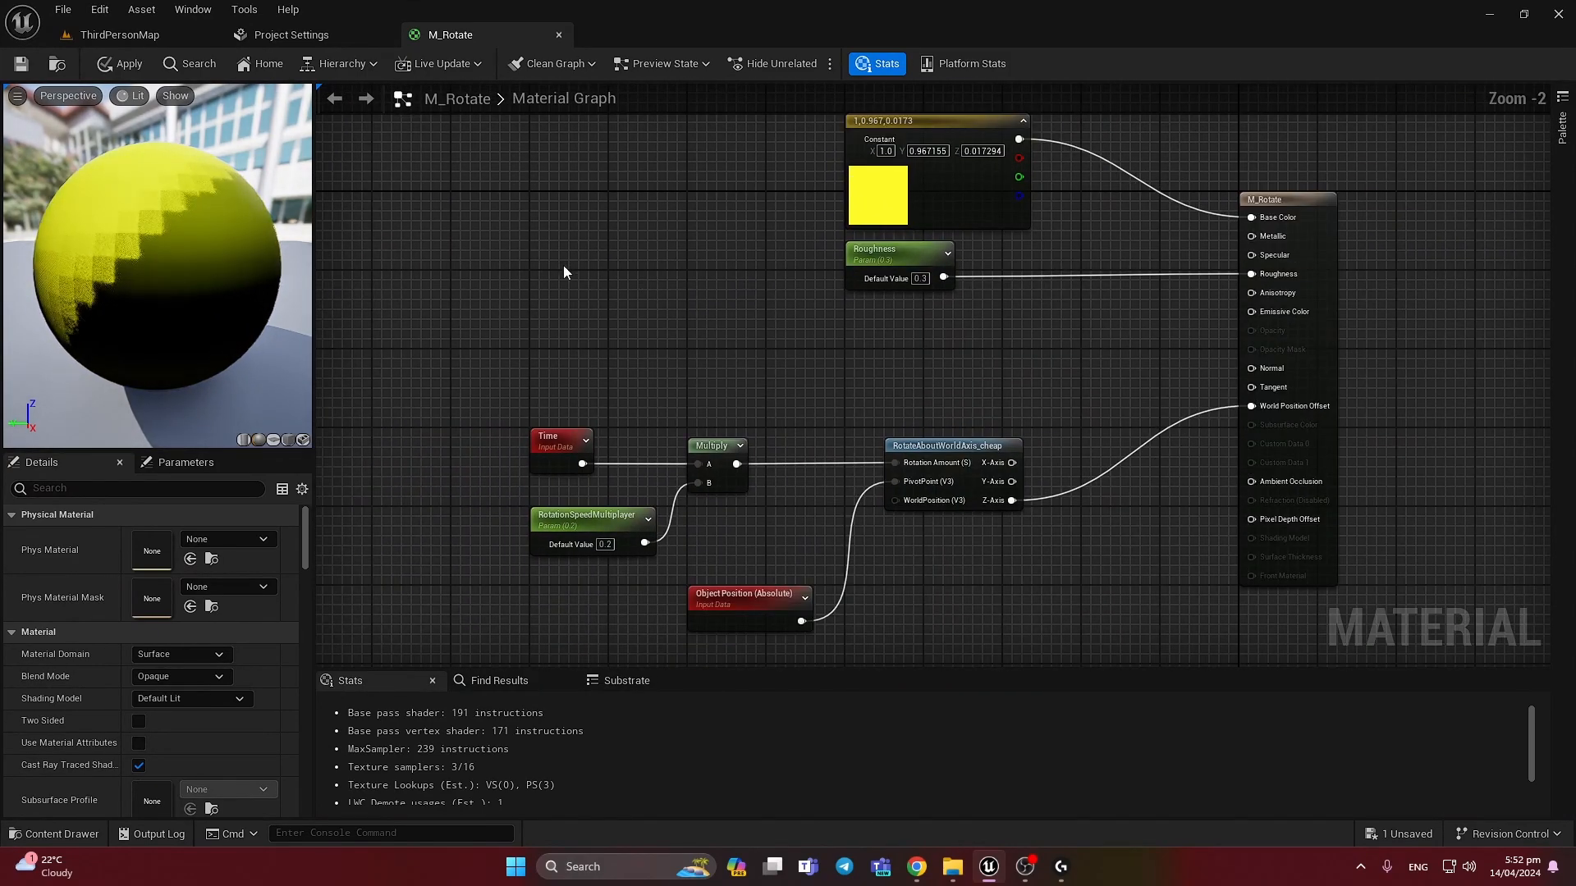
pyautogui.click(500, 243)
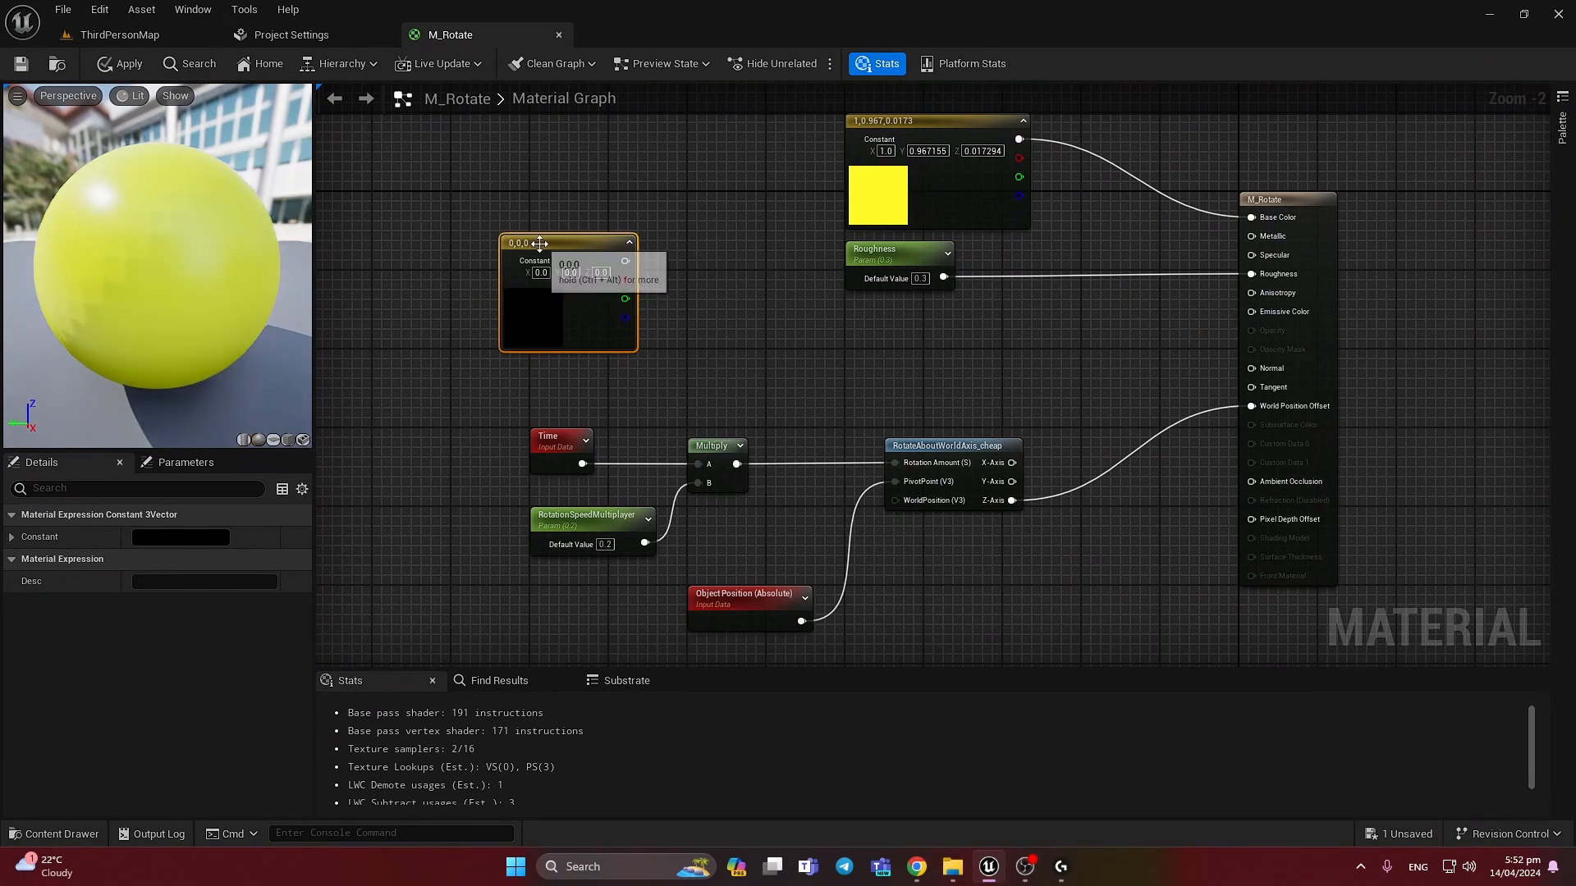
pyautogui.moveTo(541, 245); pyautogui.dragTo(572, 247)
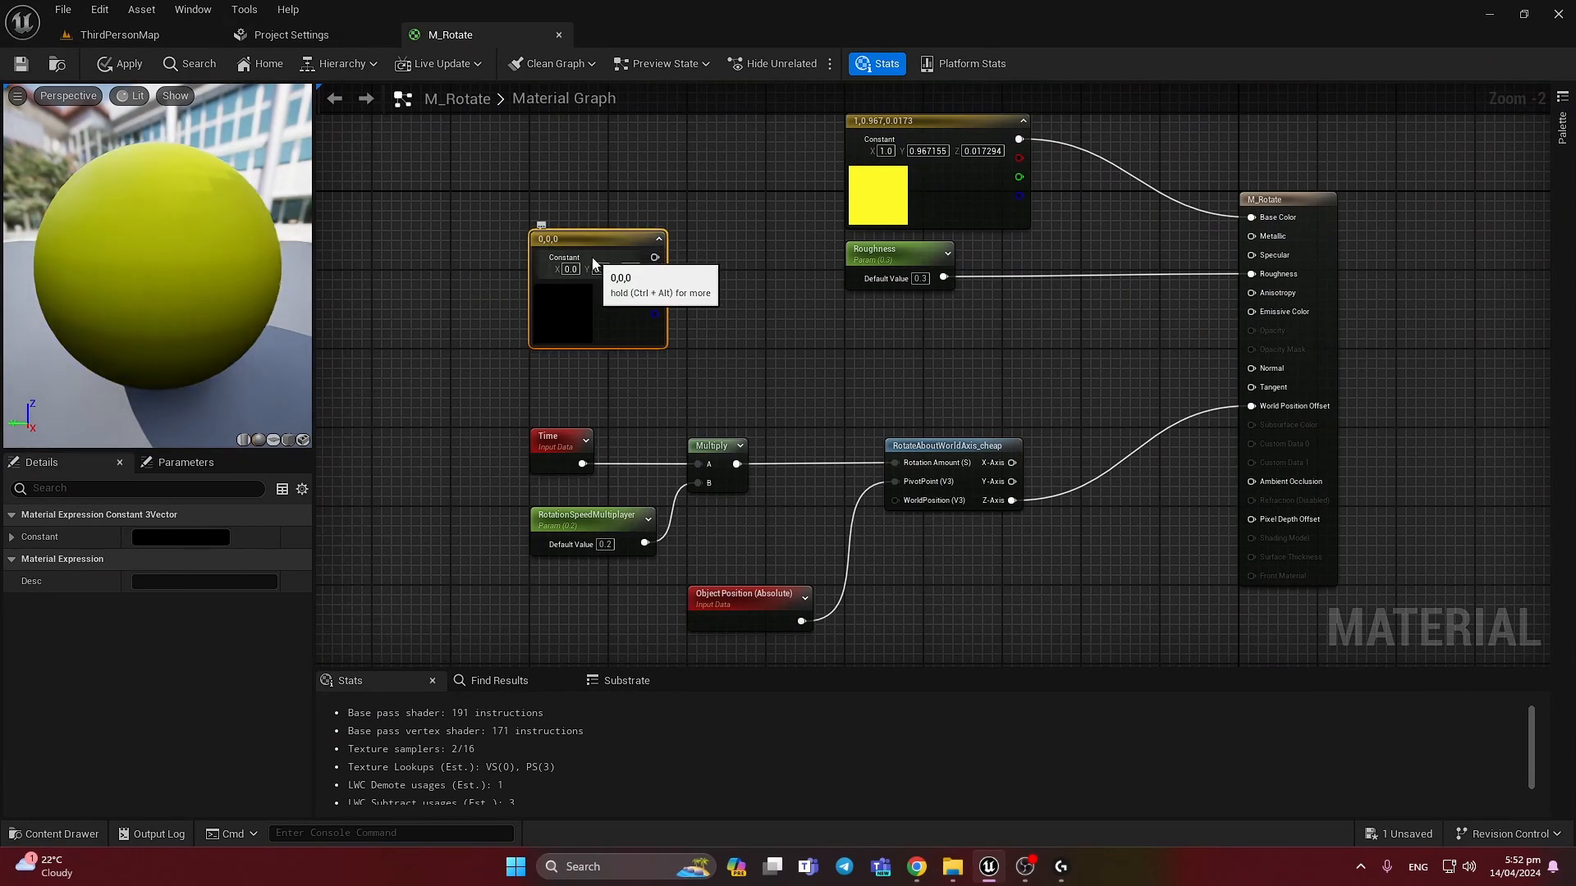
pyautogui.click(638, 269)
pyautogui.write('1')
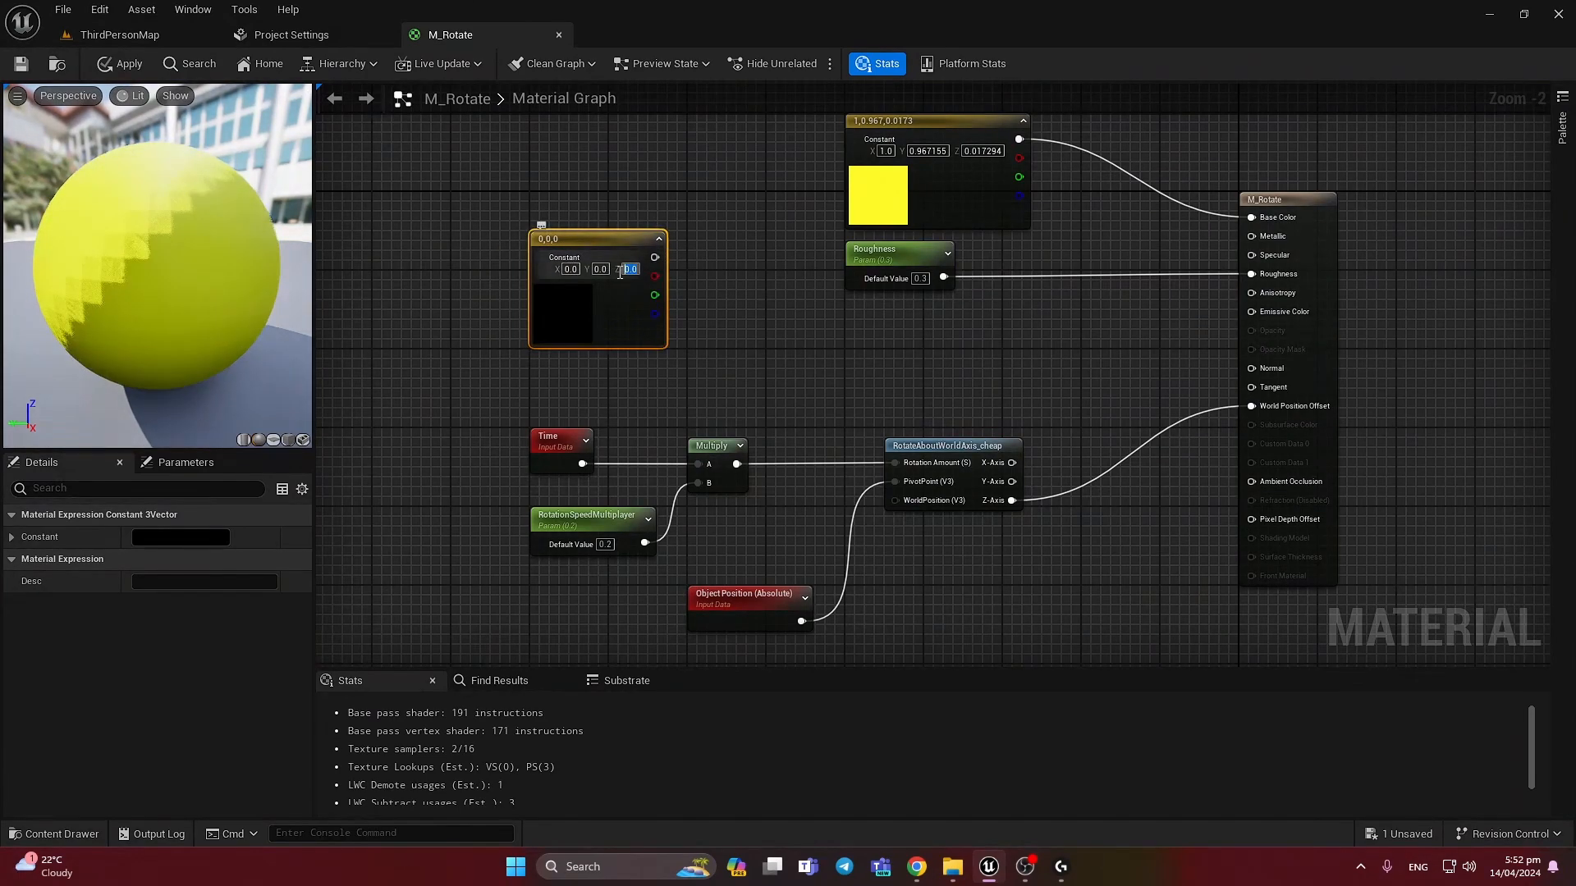
pyautogui.click(708, 349)
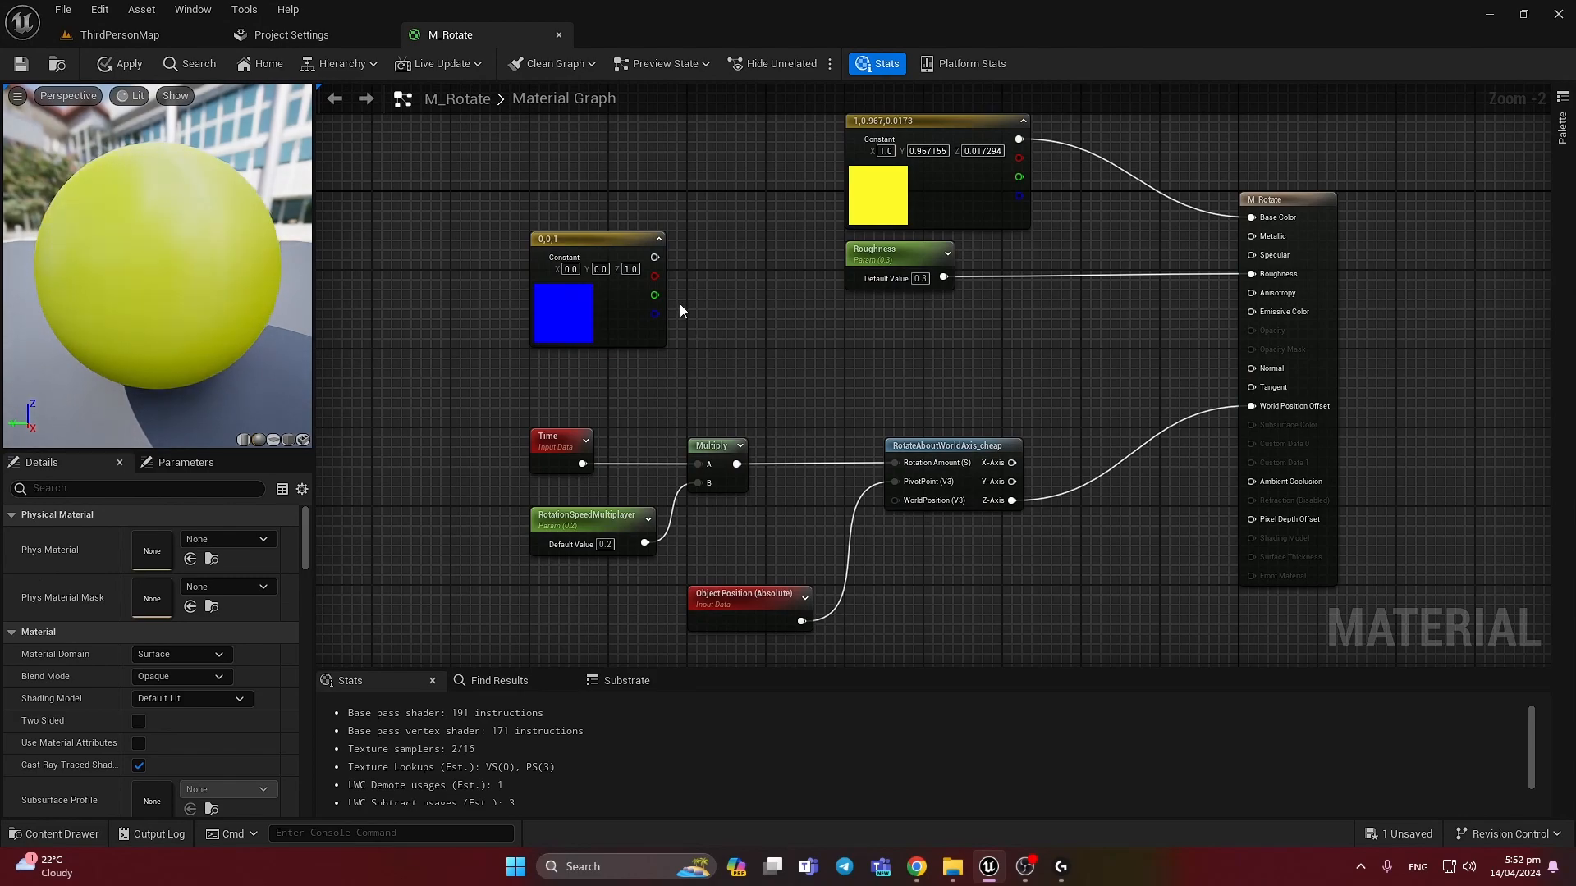
# Add a FixRotateAboutAxisNormals node with its Rotation Axis fed by the 0,0,1 vector constant
pyautogui.moveTo(653, 256); pyautogui.dragTo(731, 287)
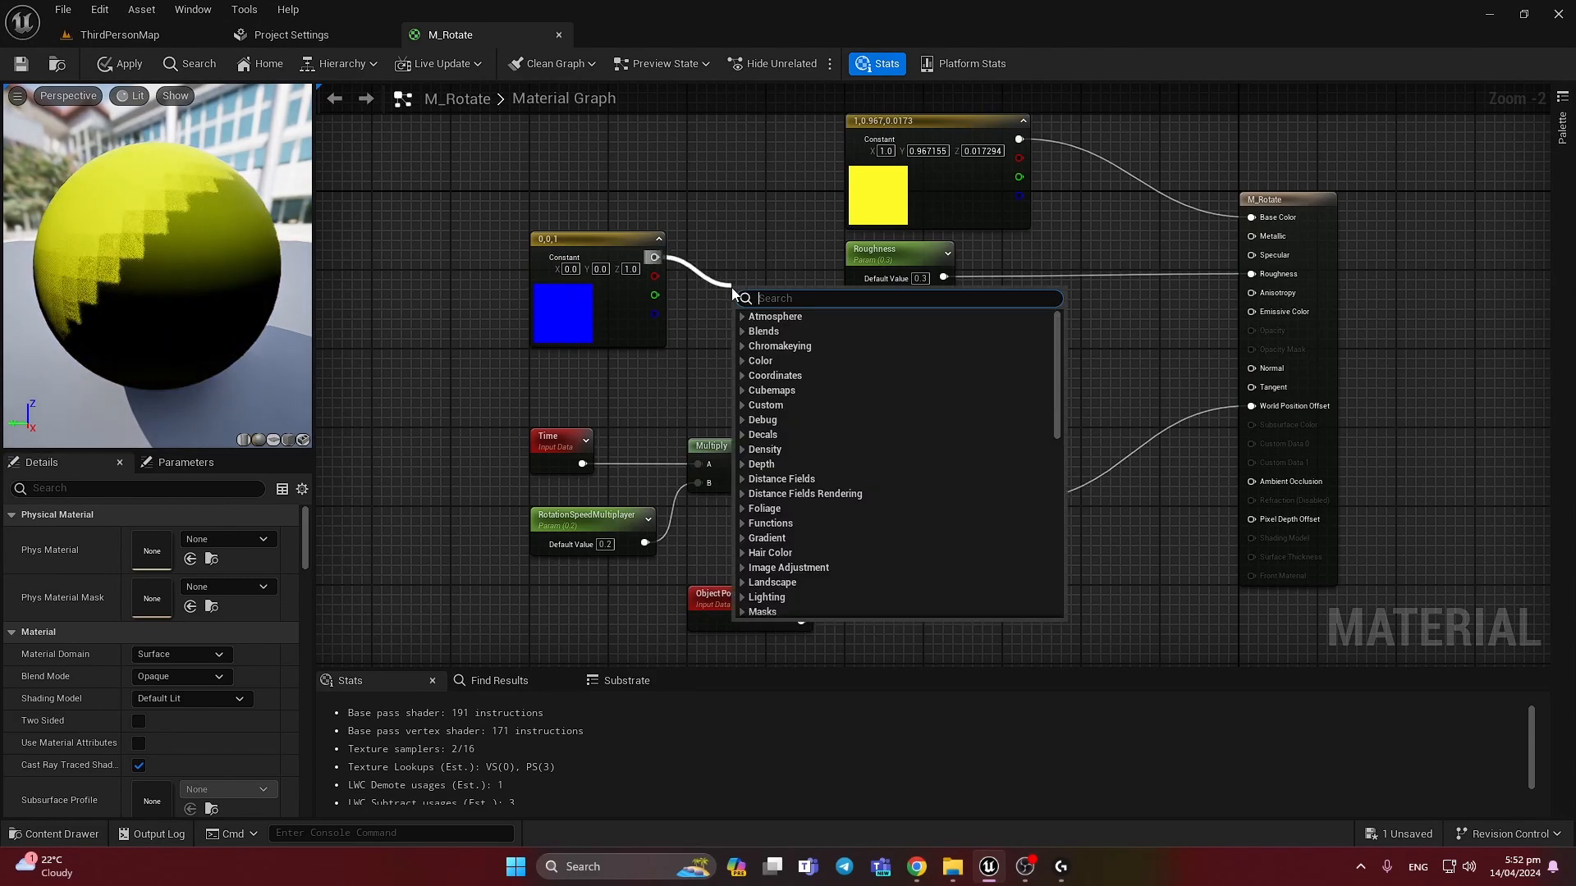
pyautogui.write('fo')
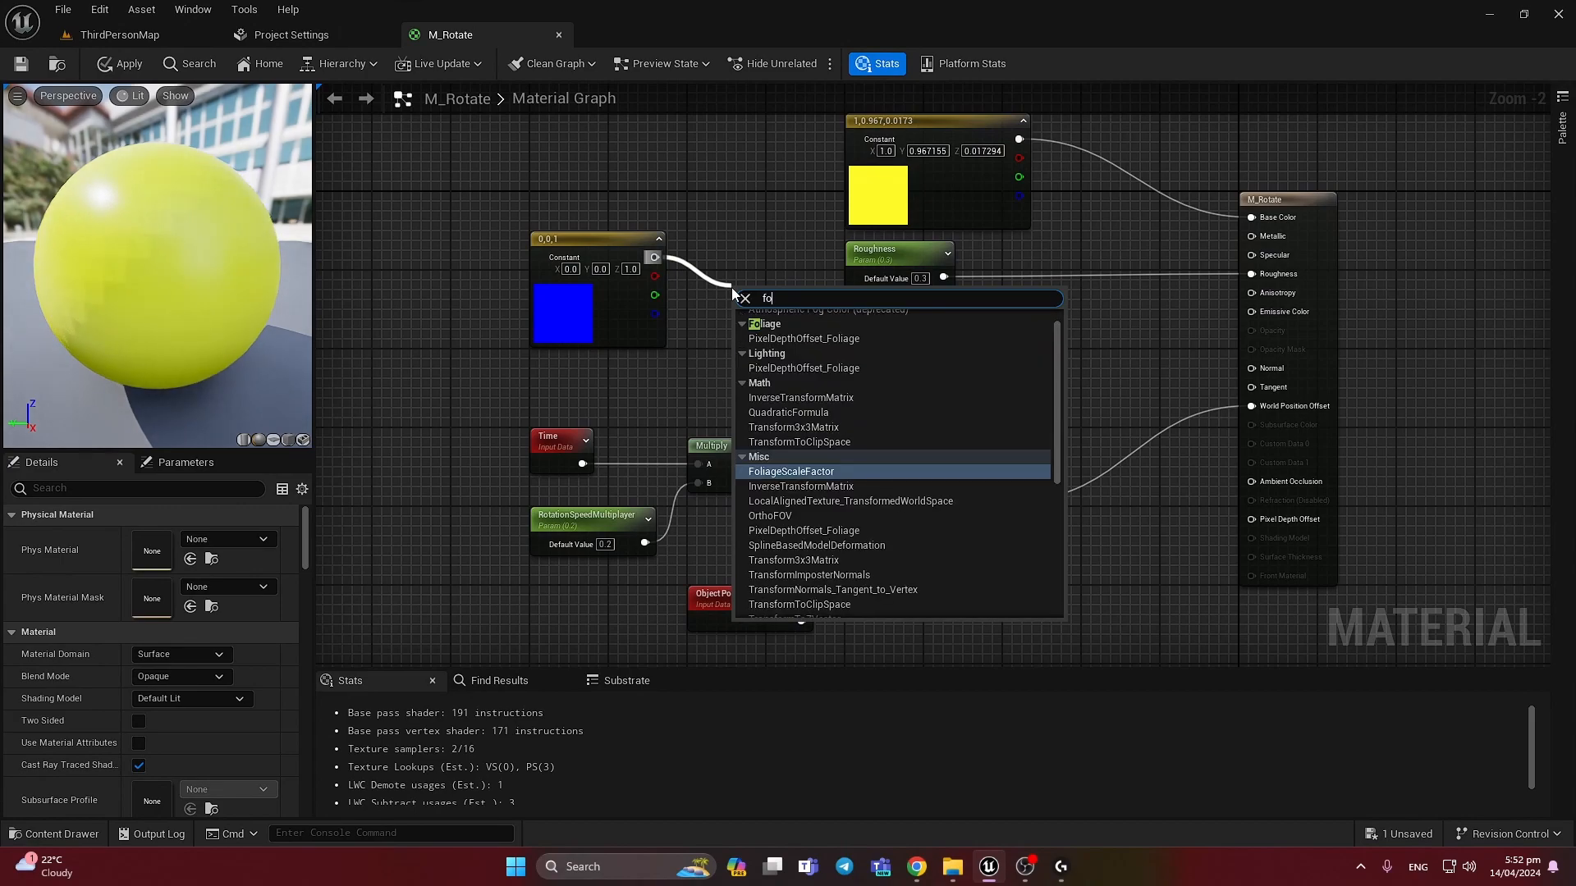
pyautogui.write('r rotat')
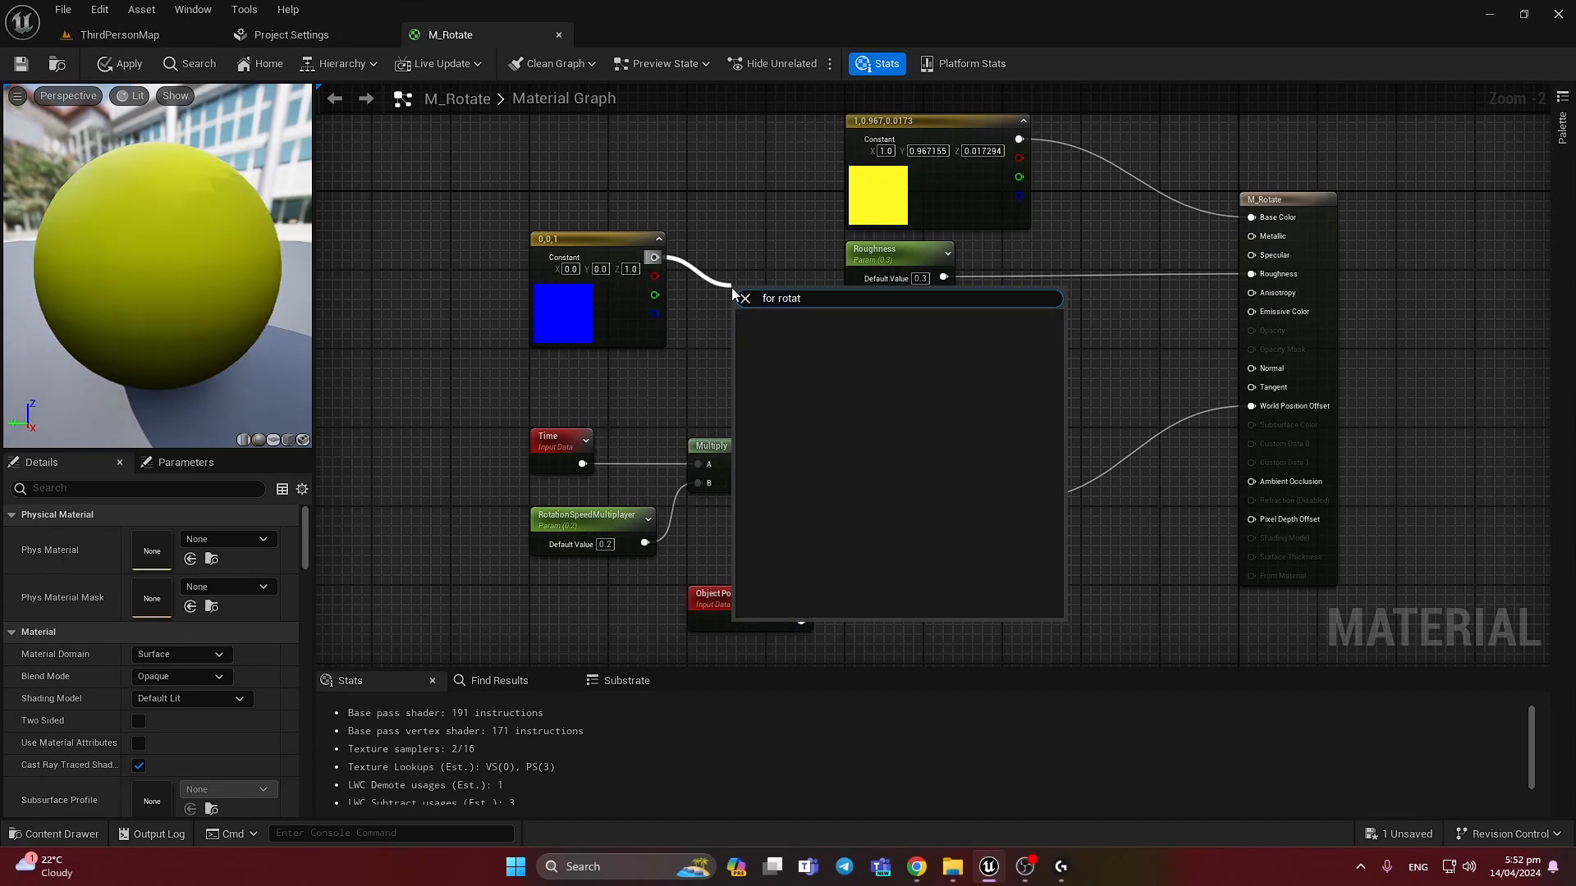
pyautogui.press('BackSpace')
pyautogui.press('BackSpace')
pyautogui.press('BackSpace')
pyautogui.press('BackSpace')
pyautogui.press('BackSpace')
pyautogui.press('BackSpace')
pyautogui.write('ro')
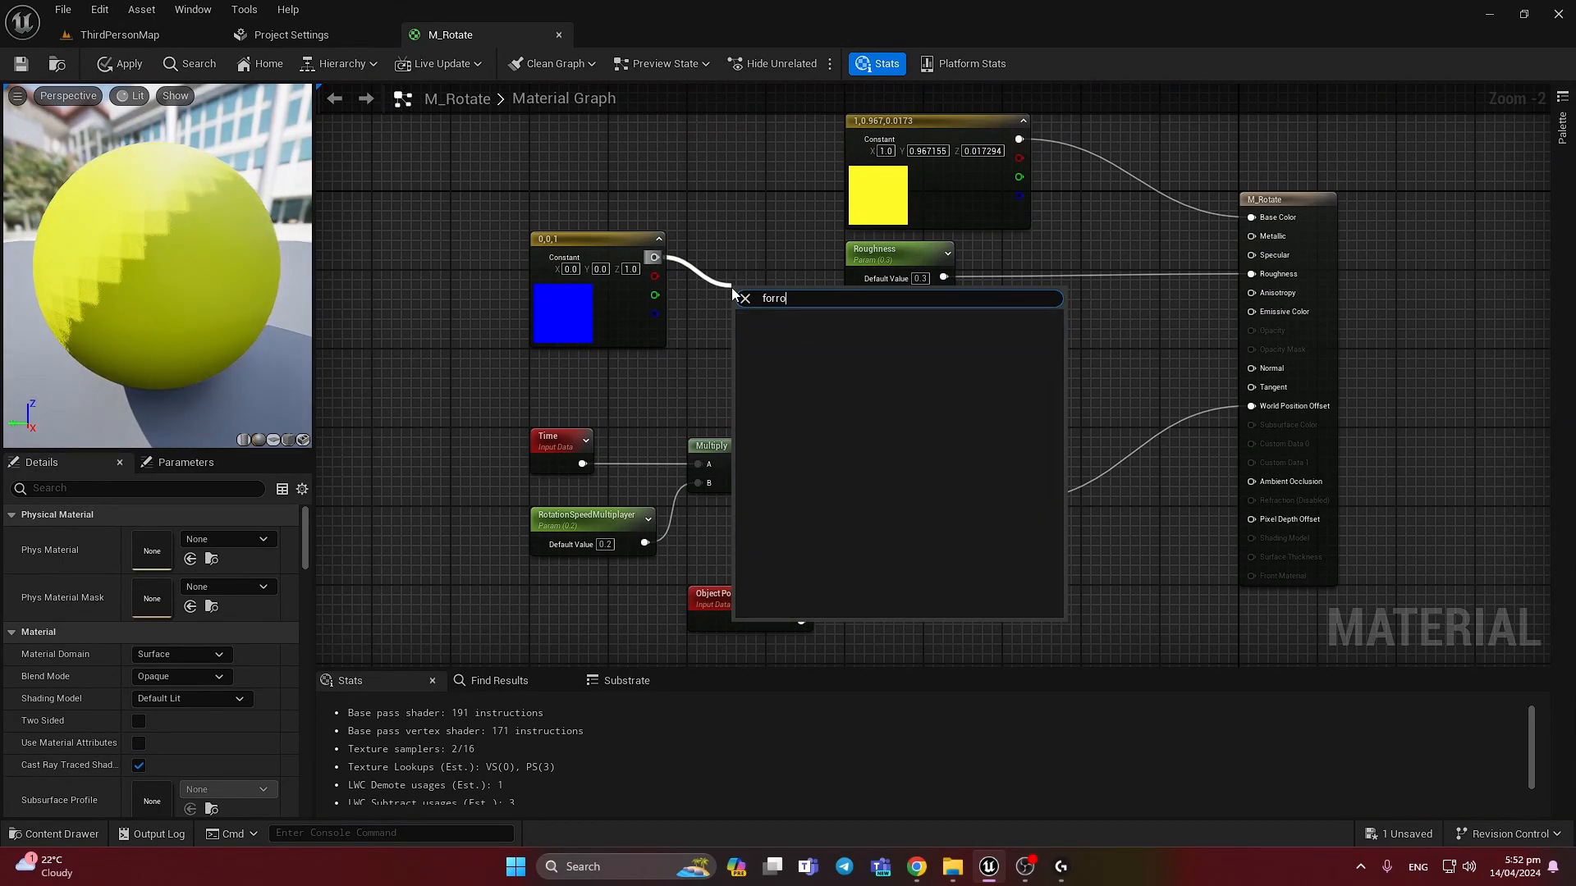
pyautogui.press('BackSpace')
pyautogui.press('BackSpace')
pyautogui.press('BackSpace')
pyautogui.press('BackSpace')
pyautogui.press('BackSpace')
pyautogui.press('BackSpace')
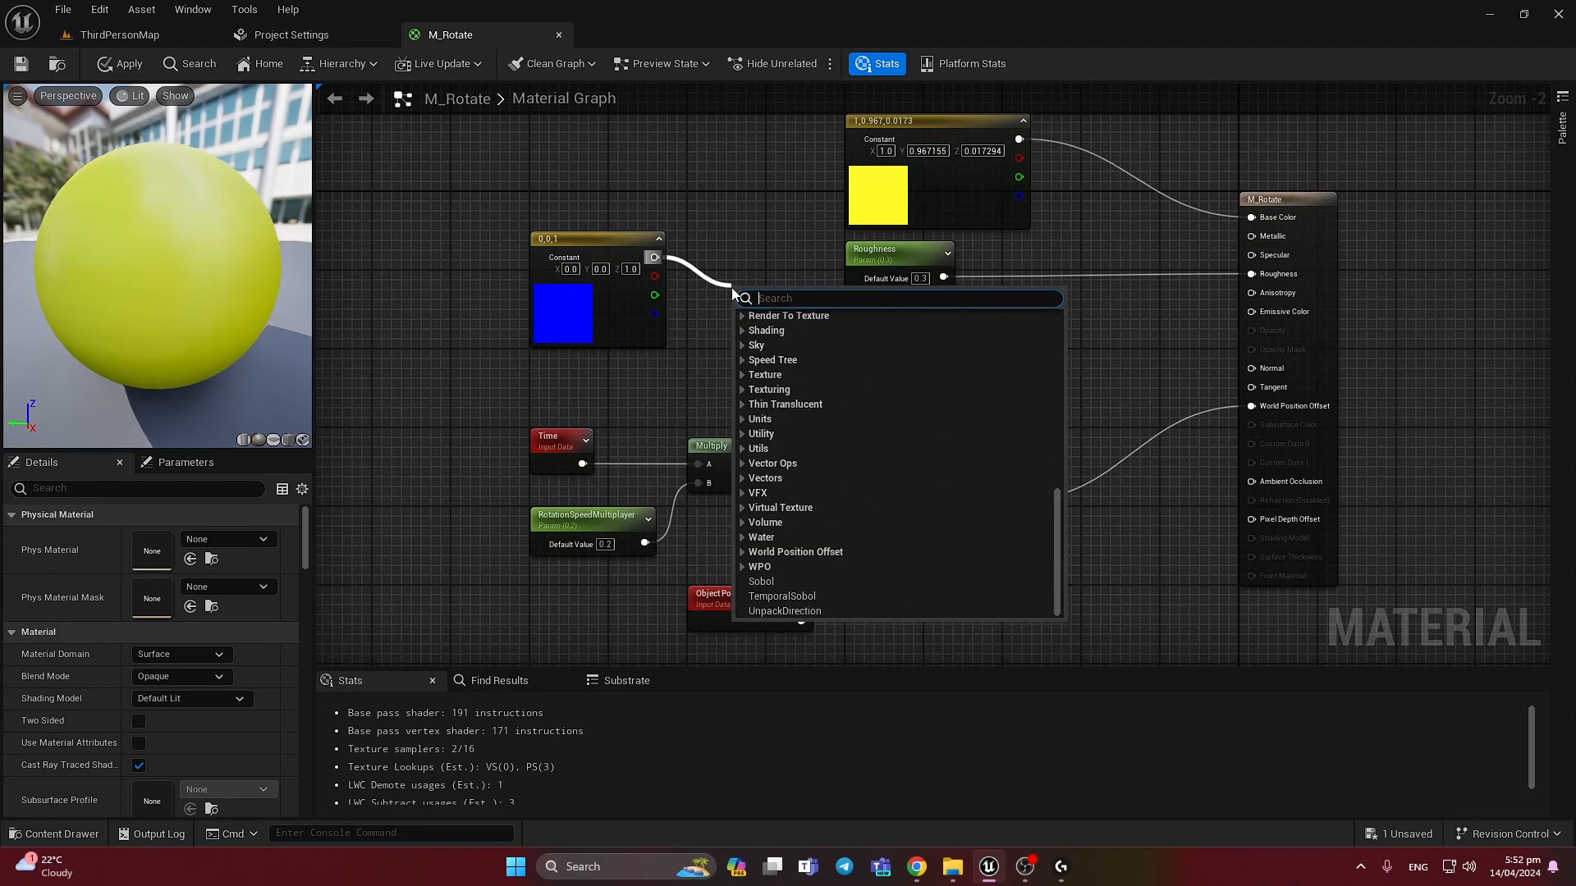
pyautogui.write('rotatea')
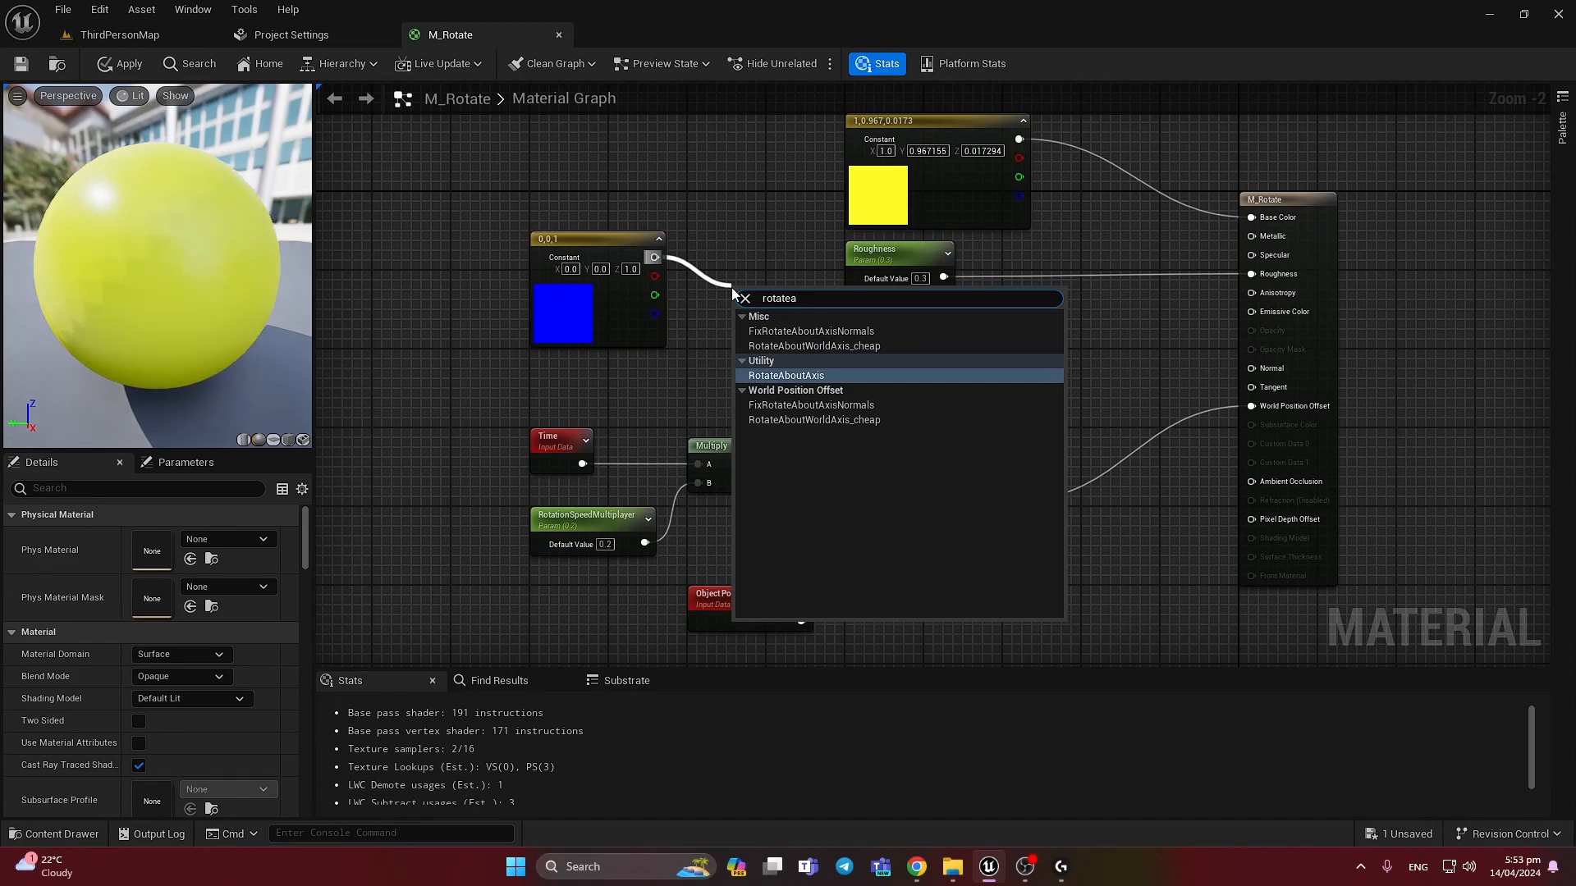
pyautogui.press('Up')
pyautogui.press('Up')
pyautogui.press('Return')
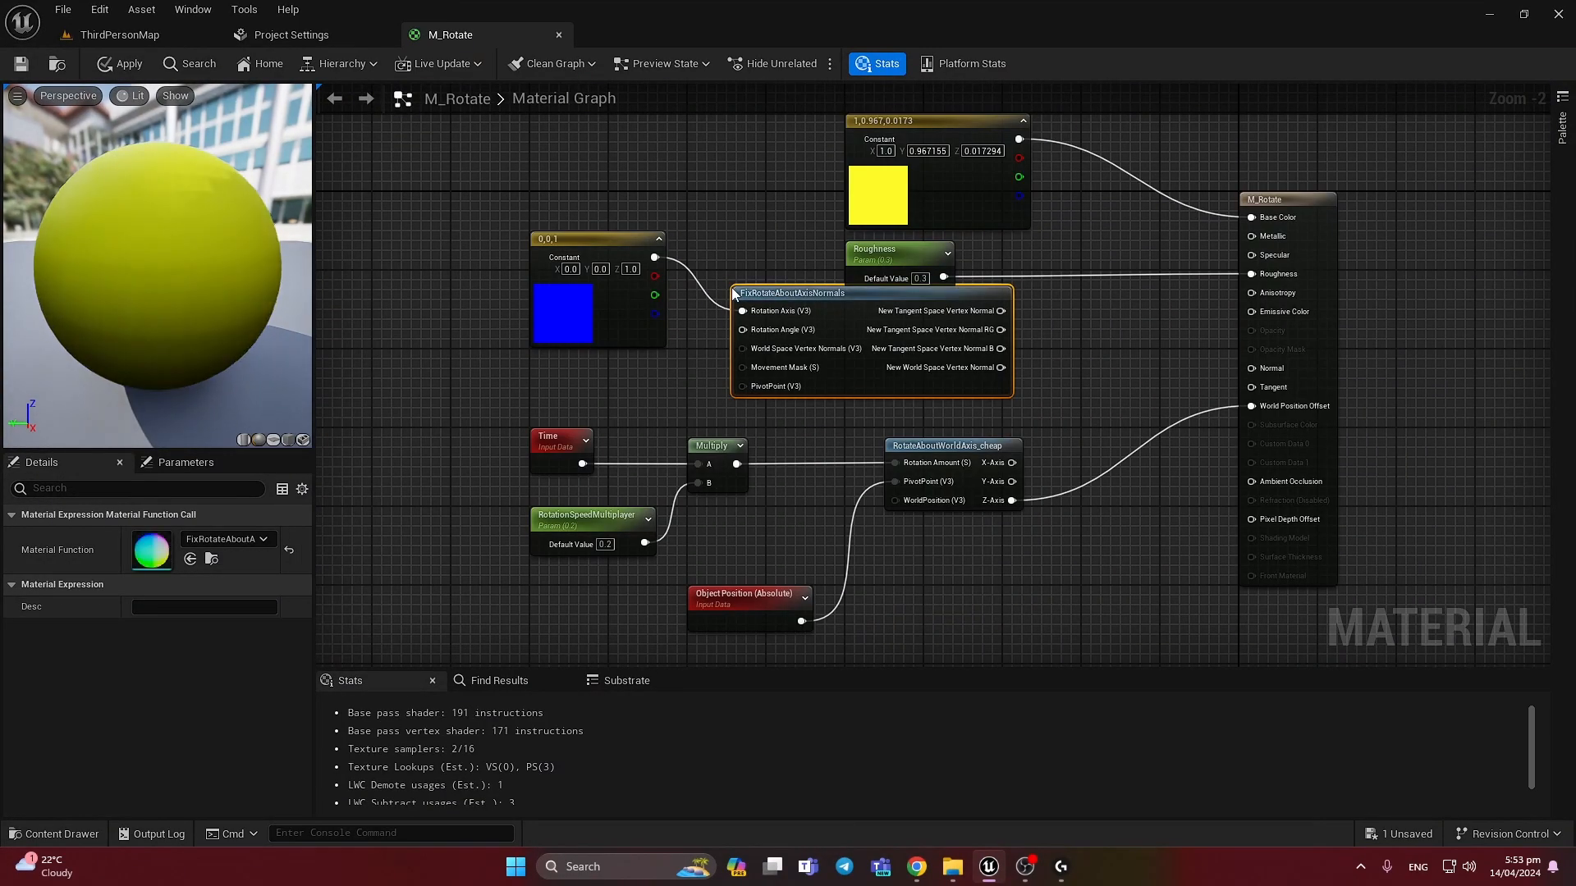
# Move the yellow colour and Roughness nodes higher, and line up the 0,0,1 constant with FixRotateAboutAxisNormals just above Time and Multiply
pyautogui.moveTo(845, 209); pyautogui.dragTo(746, 278, button='right')
pyautogui.moveTo(649, 282); pyautogui.dragTo(807, 329)
pyautogui.moveTo(888, 266); pyautogui.dragTo(880, 206)
pyautogui.click(669, 240)
pyautogui.moveTo(667, 240); pyautogui.dragTo(773, 154, button='right')
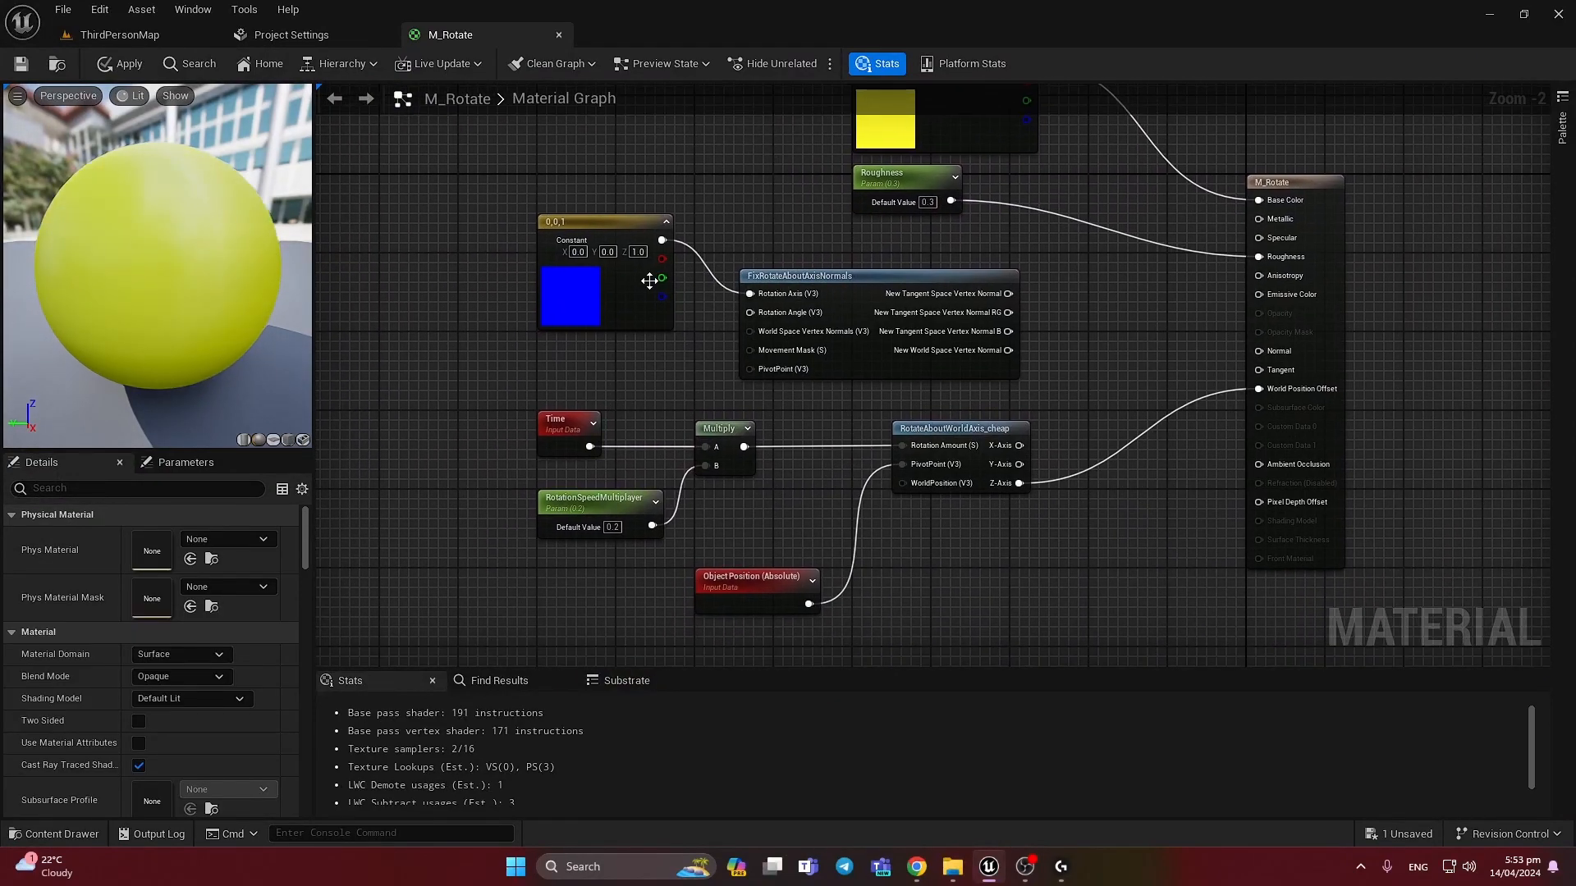
pyautogui.moveTo(650, 280); pyautogui.dragTo(650, 349)
pyautogui.moveTo(851, 351); pyautogui.dragTo(806, 365)
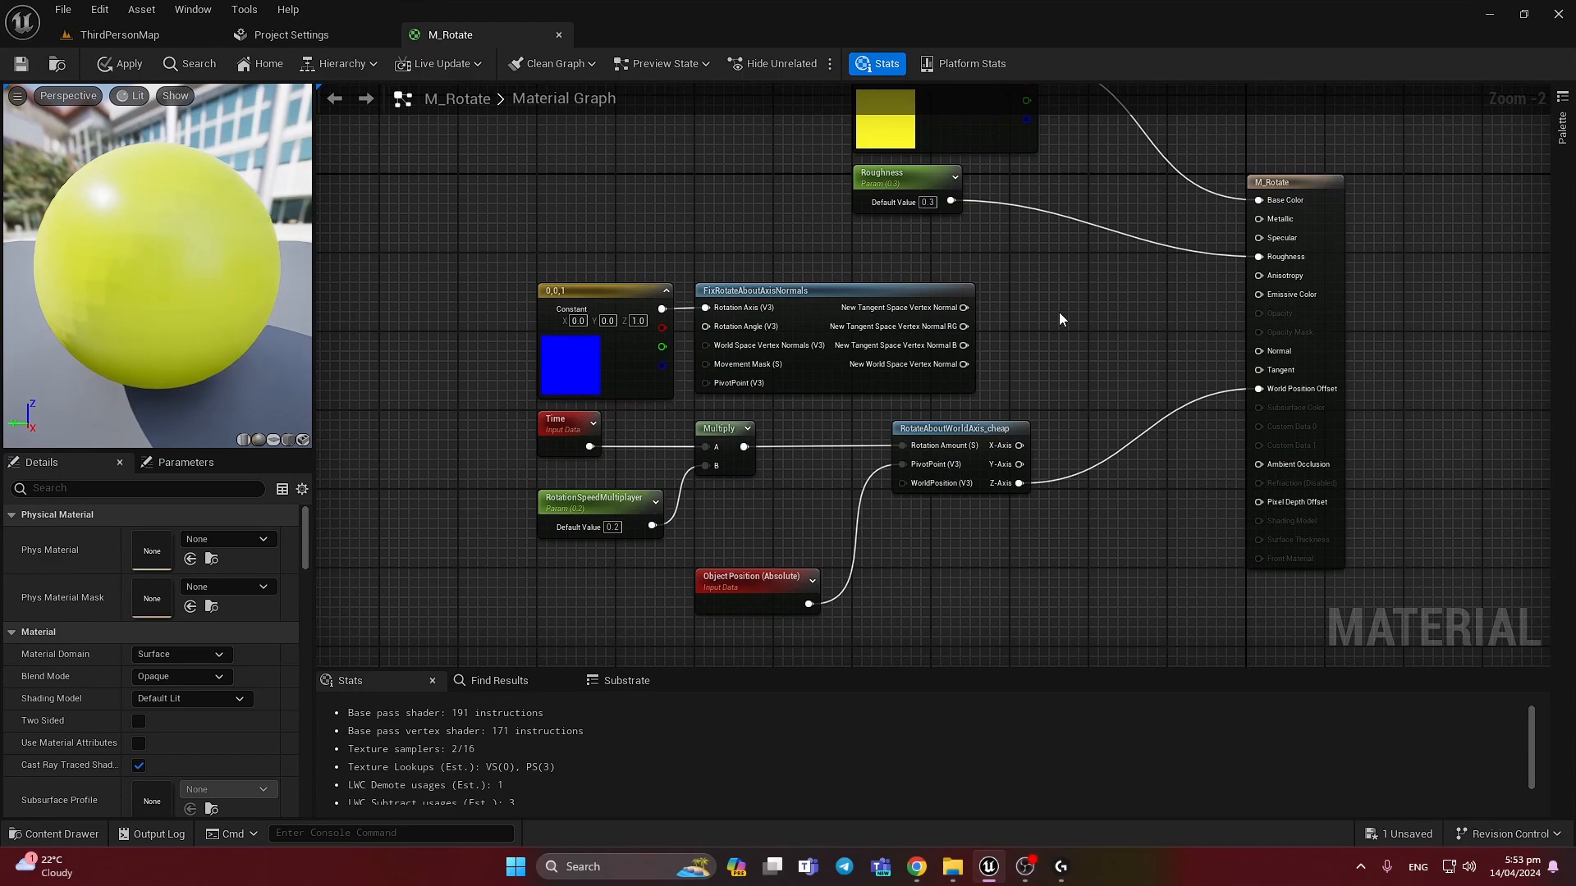
# Connect the Multiply output to FixRotateAboutAxisNormals' Rotation Angle and shift that node together with its vector constant clear of the nodes below
pyautogui.moveTo(744, 446); pyautogui.dragTo(707, 325)
pyautogui.moveTo(661, 261); pyautogui.dragTo(746, 310)
pyautogui.moveTo(859, 377); pyautogui.dragTo(898, 352)
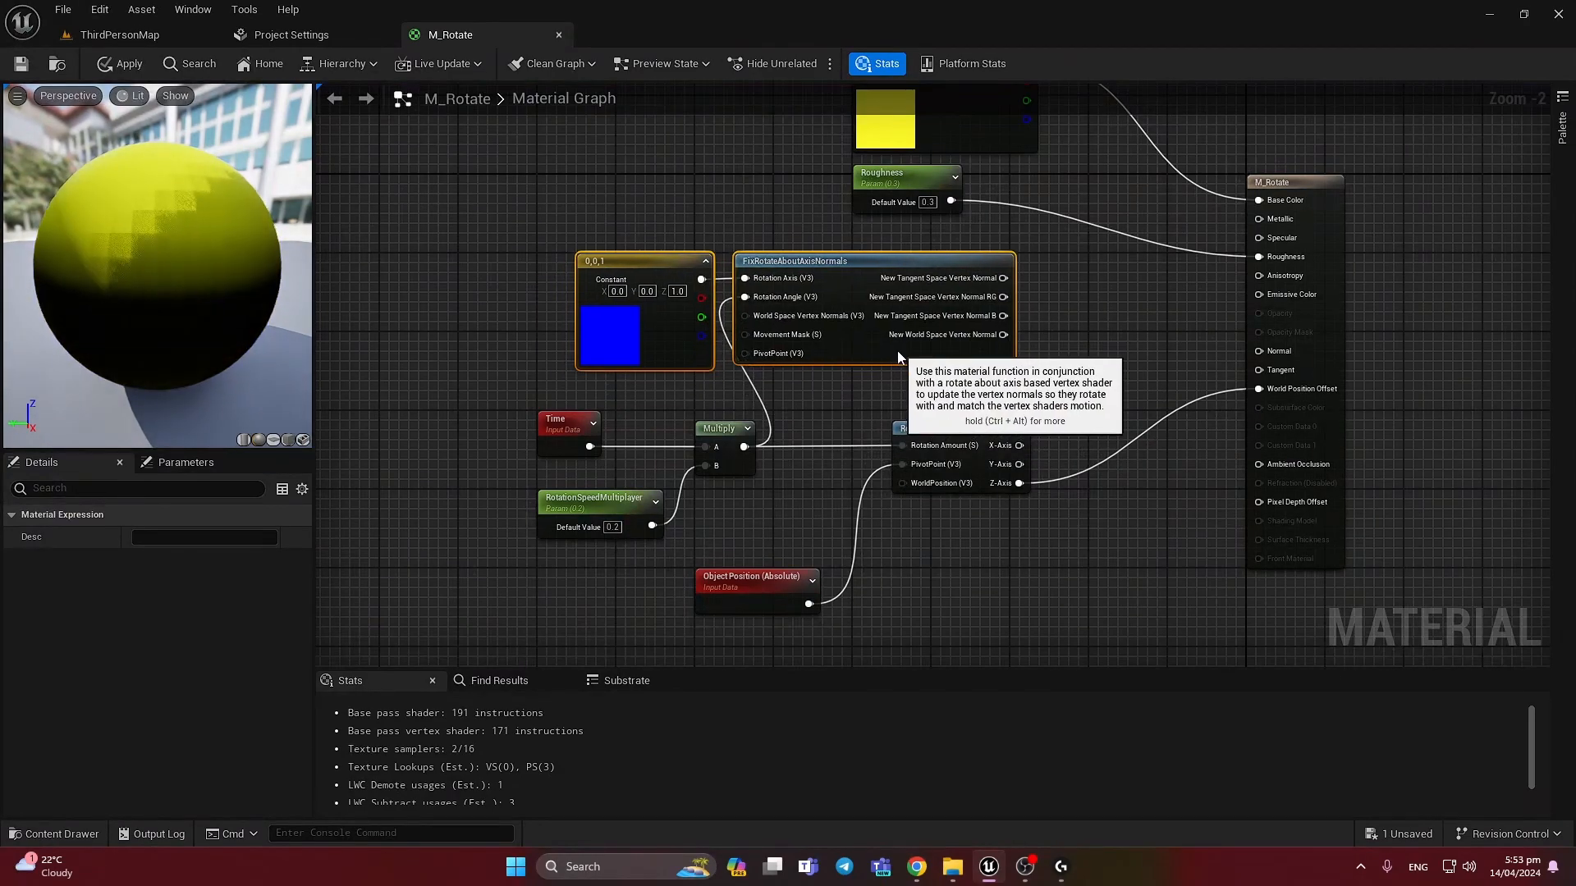
pyautogui.click(796, 215)
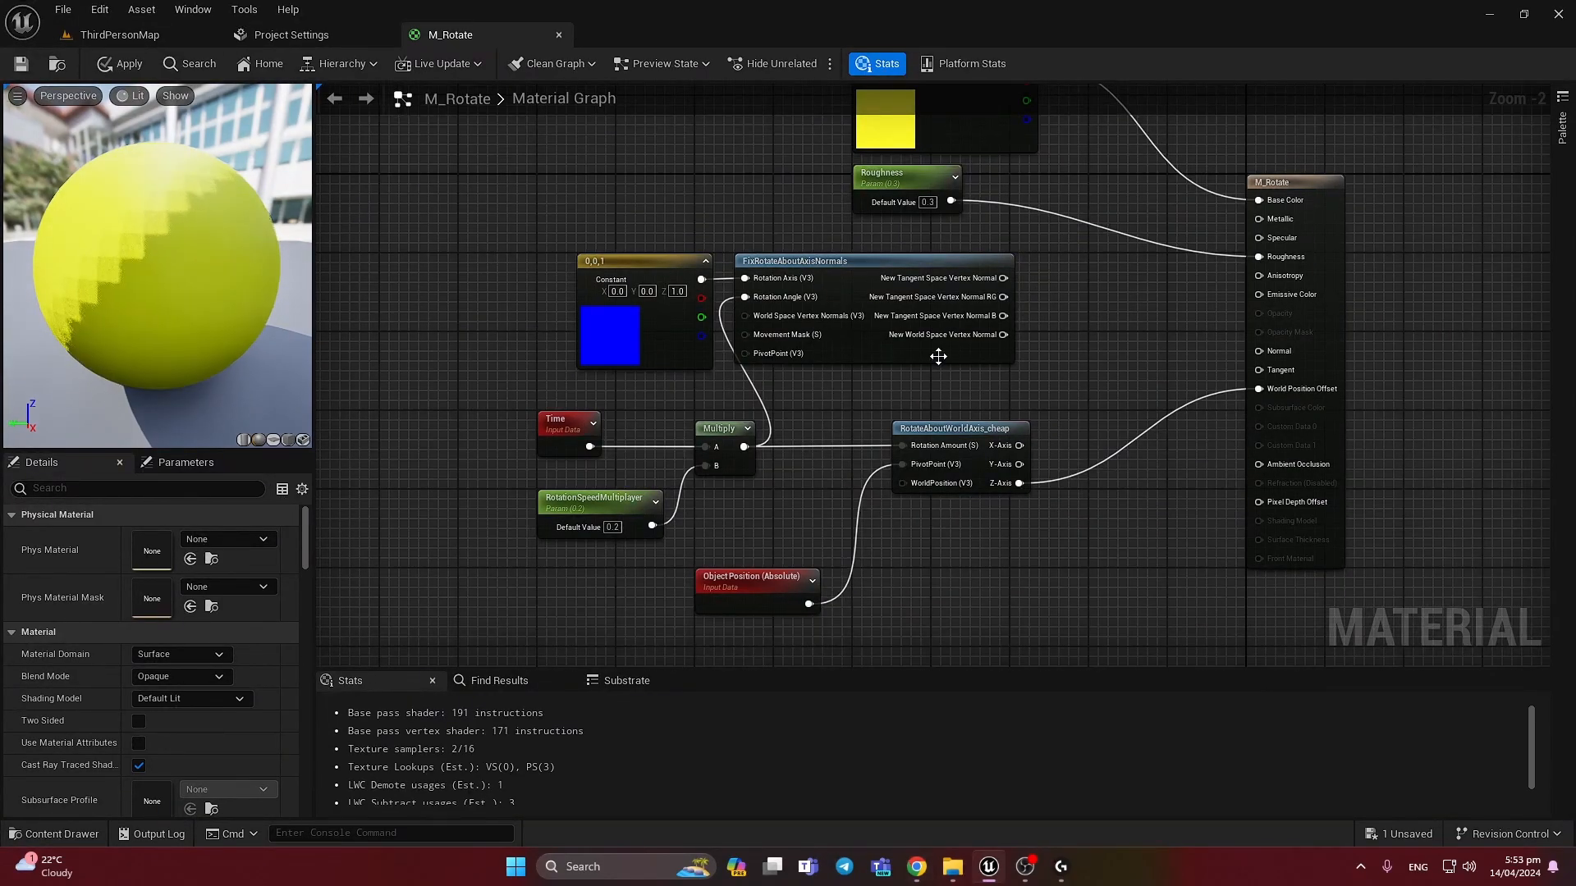
# Connect New Tangent Space Vertex Normal to the material's Normal input and save the material
pyautogui.moveTo(1003, 279); pyautogui.dragTo(1248, 353)
pyautogui.moveTo(1131, 355); pyautogui.dragTo(1116, 384, button='right')
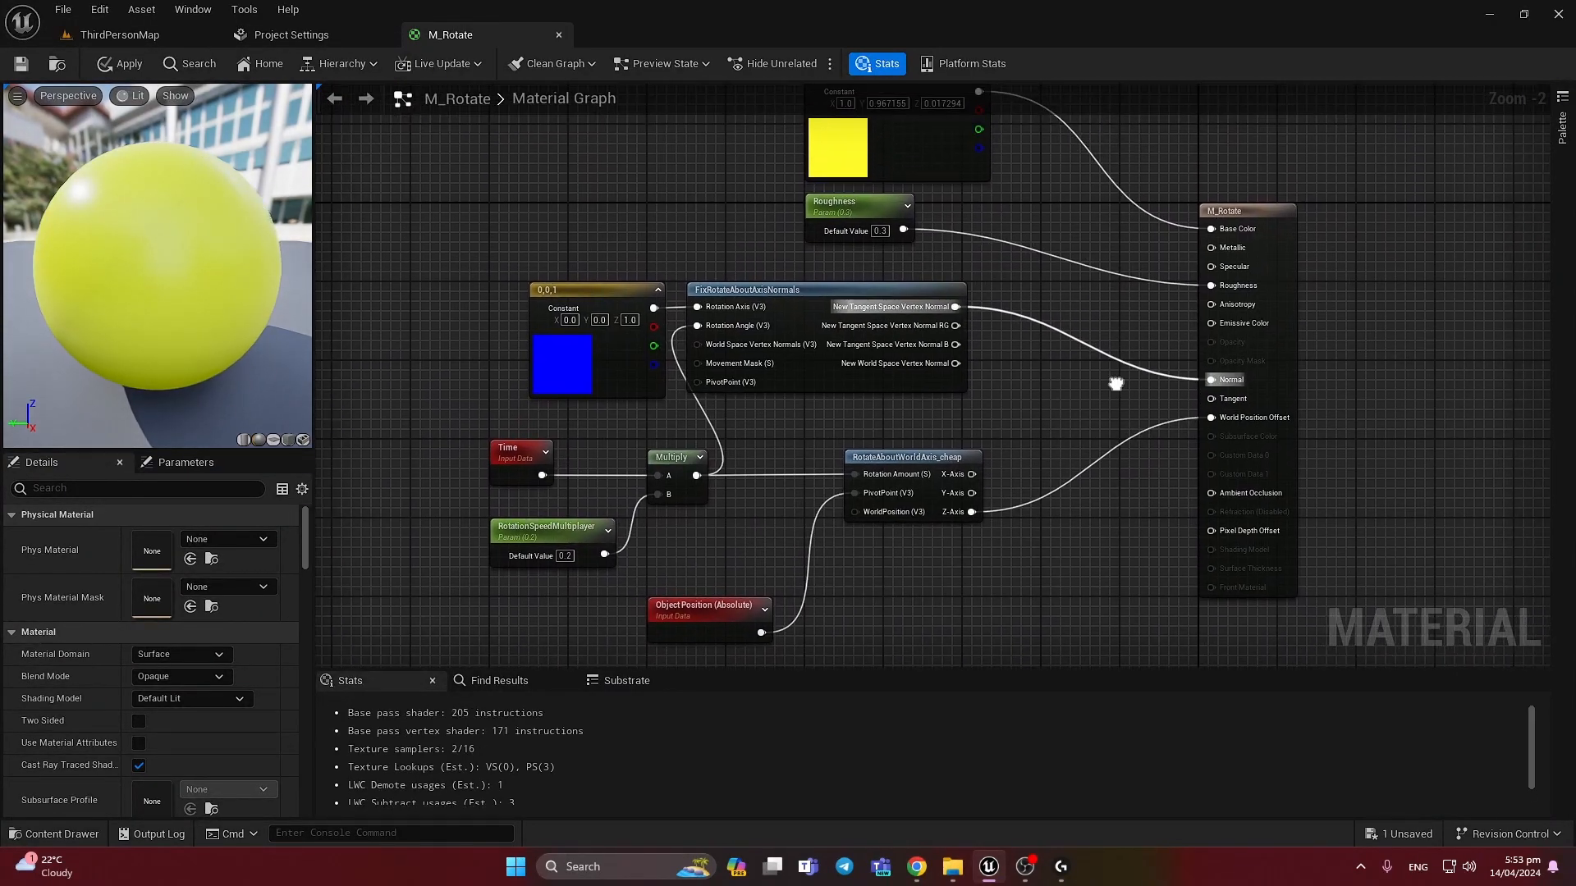
pyautogui.click(21, 64)
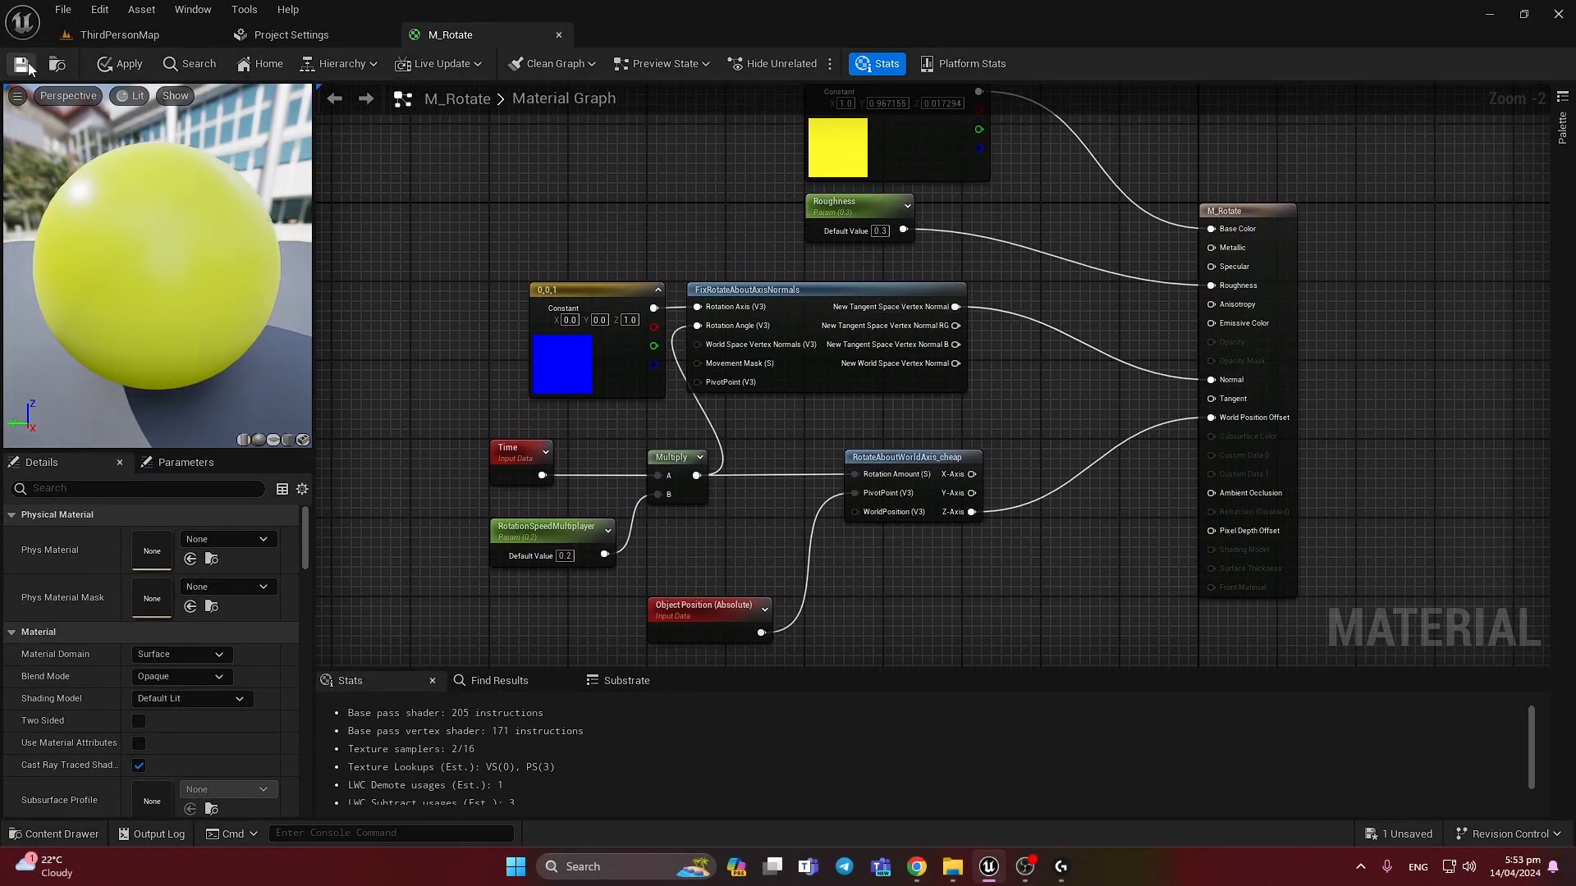
# Return to the ThirdPersonMap level and check the corrected shading on the rotating cube
pyautogui.click(105, 38)
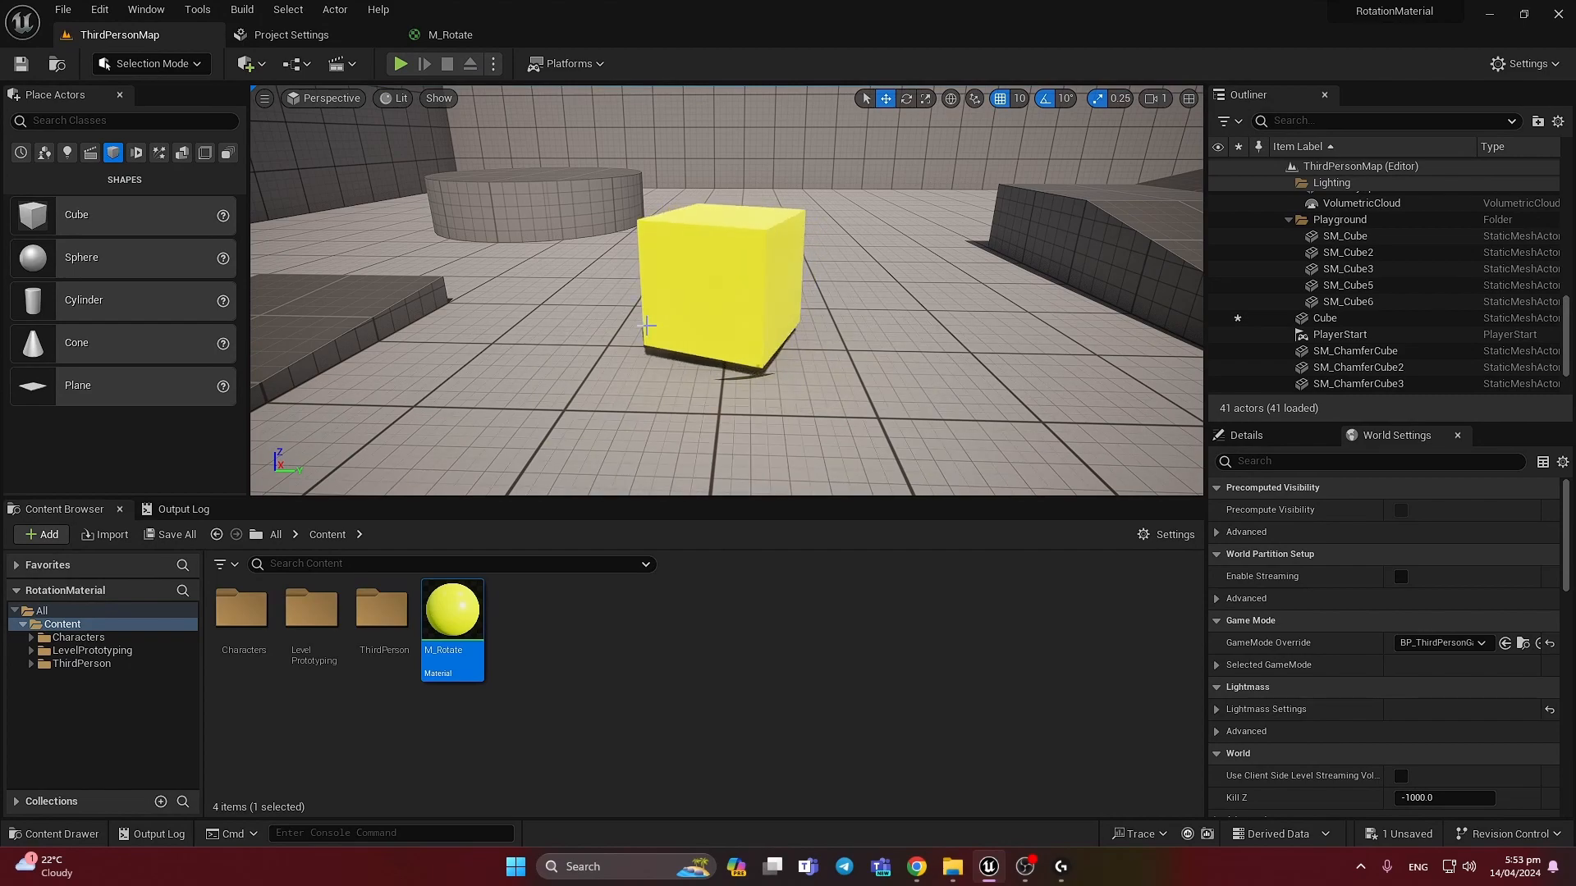
pyautogui.click(655, 659)
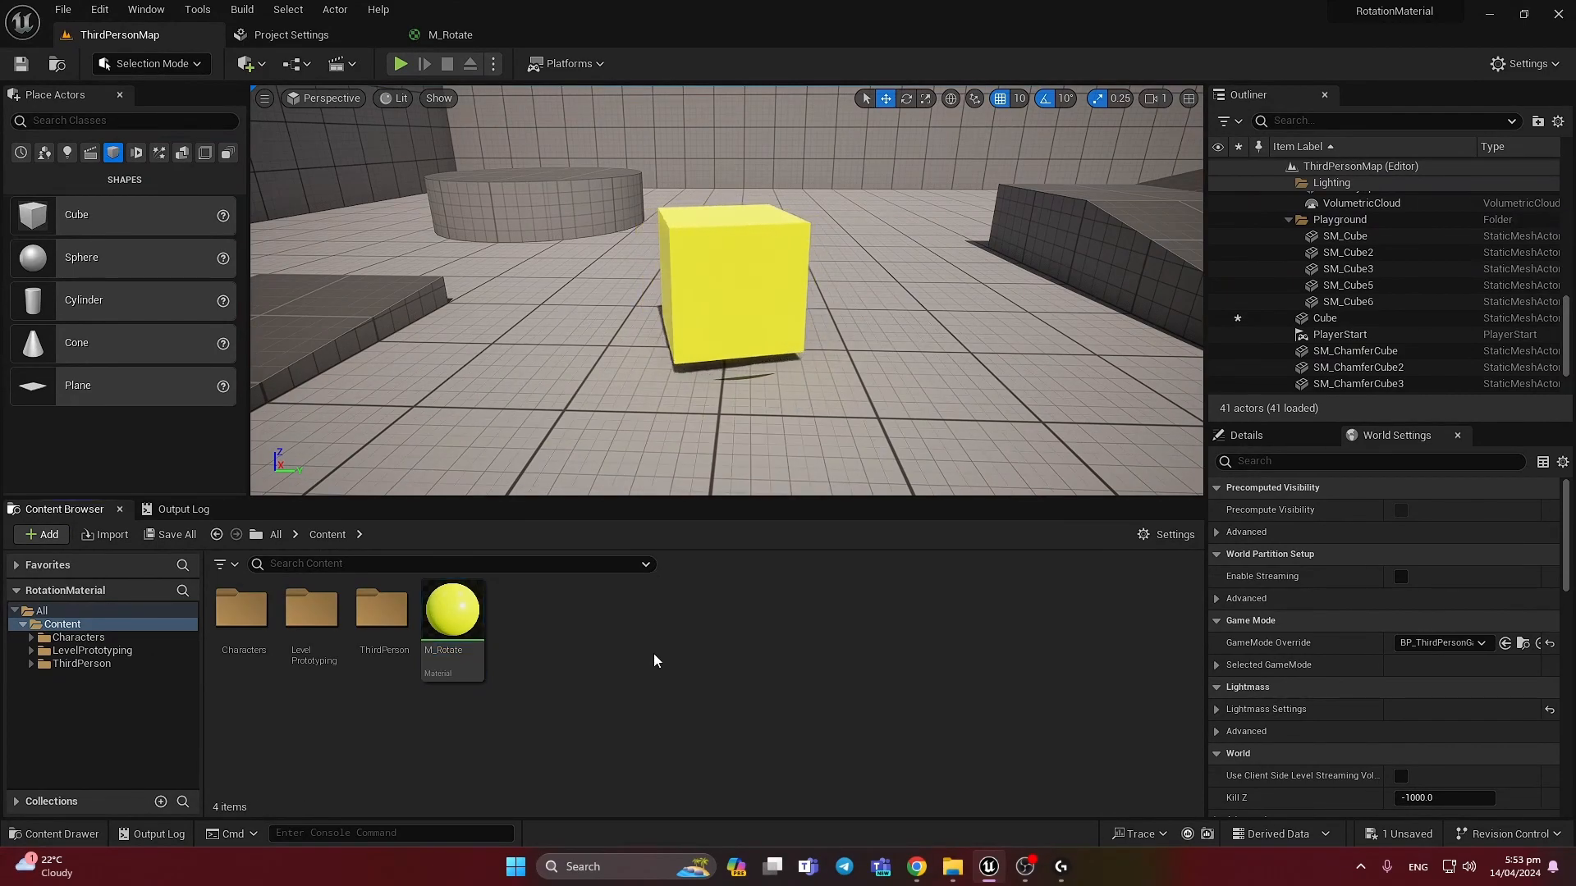